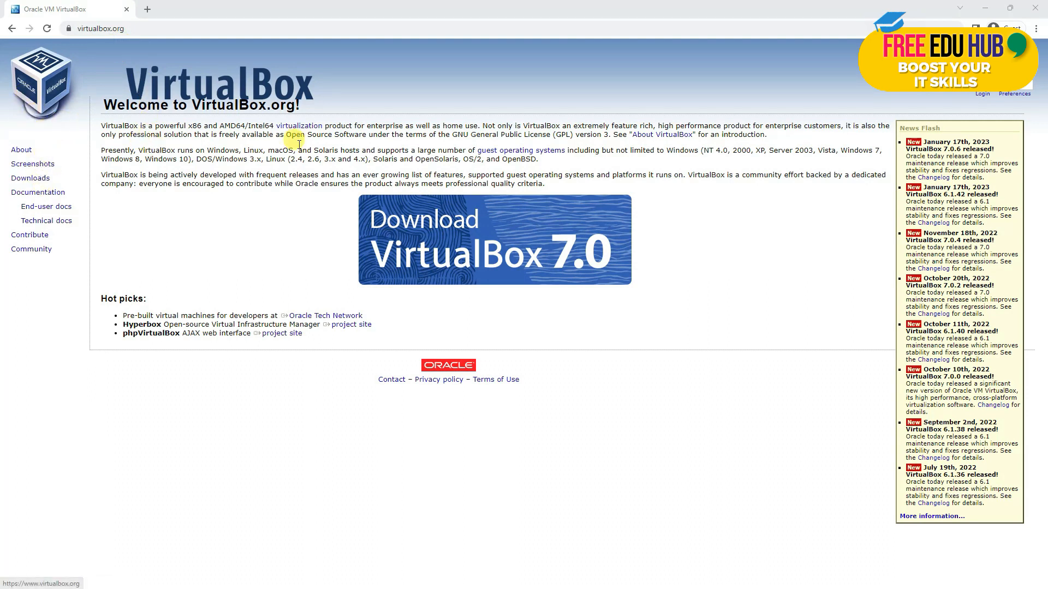
# - Check the VirtualBox Extension Pack section on the VirtualBox downloads page, then close the browser
pyautogui.click(34, 180)
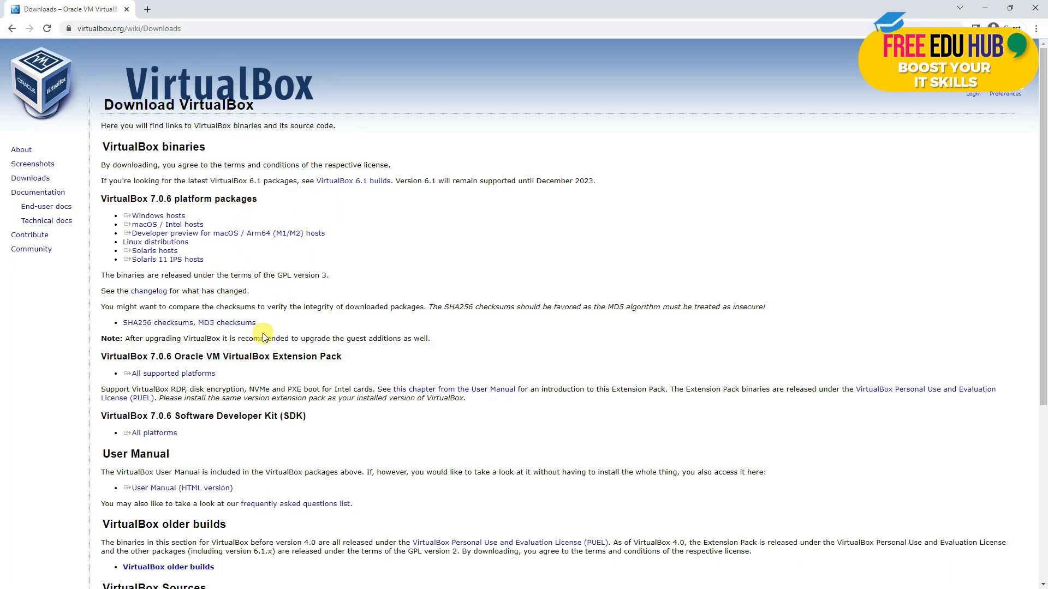
pyautogui.tripleClick(206, 379)
pyautogui.moveTo(344, 360); pyautogui.dragTo(206, 377)
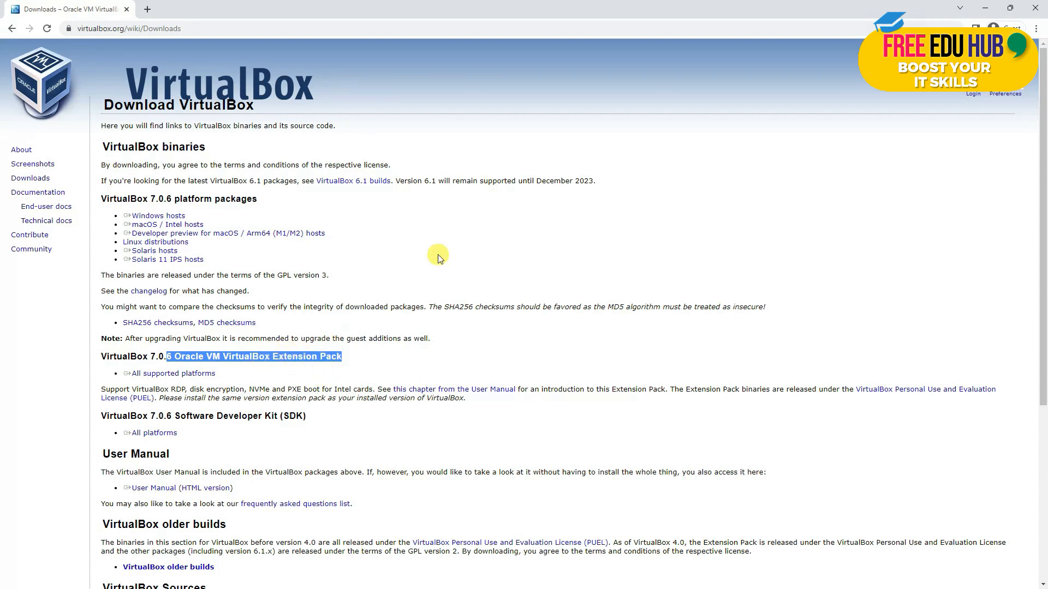
pyautogui.click(1032, 9)
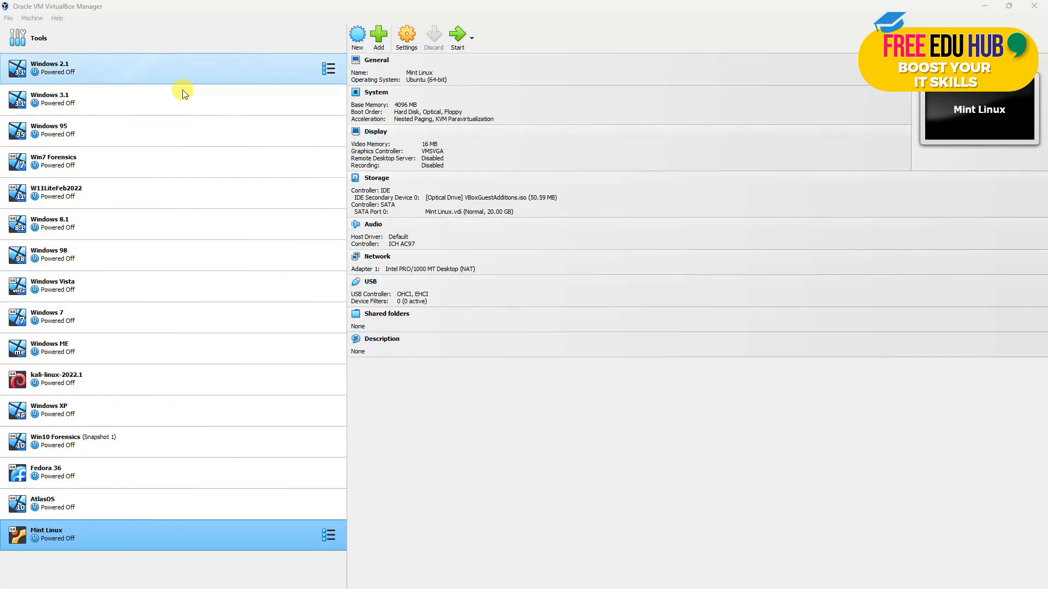
# - Check the installed VirtualBox version in the program's About information
pyautogui.click(57, 18)
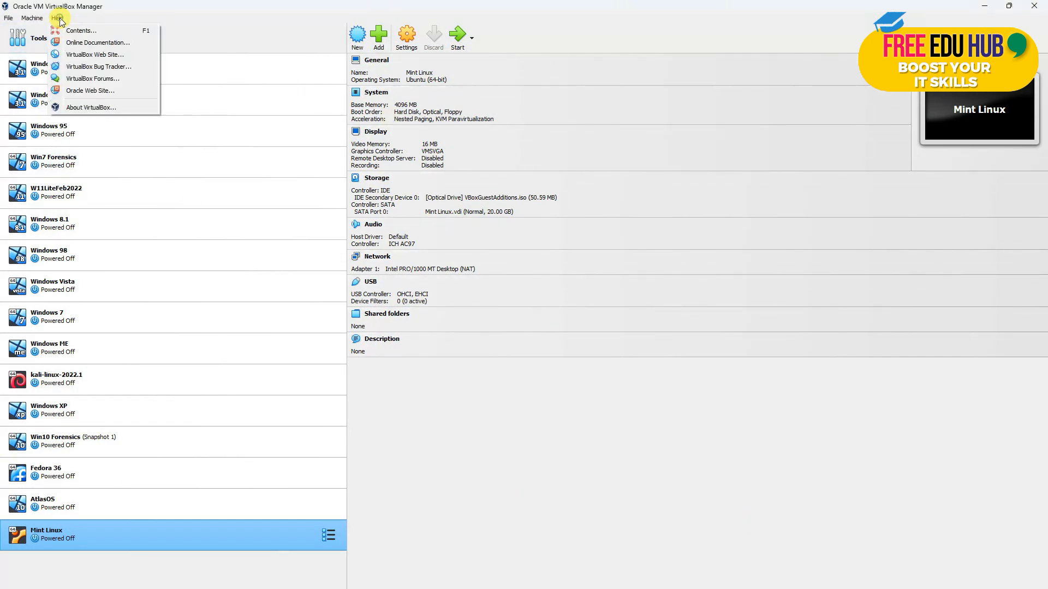
pyautogui.click(83, 107)
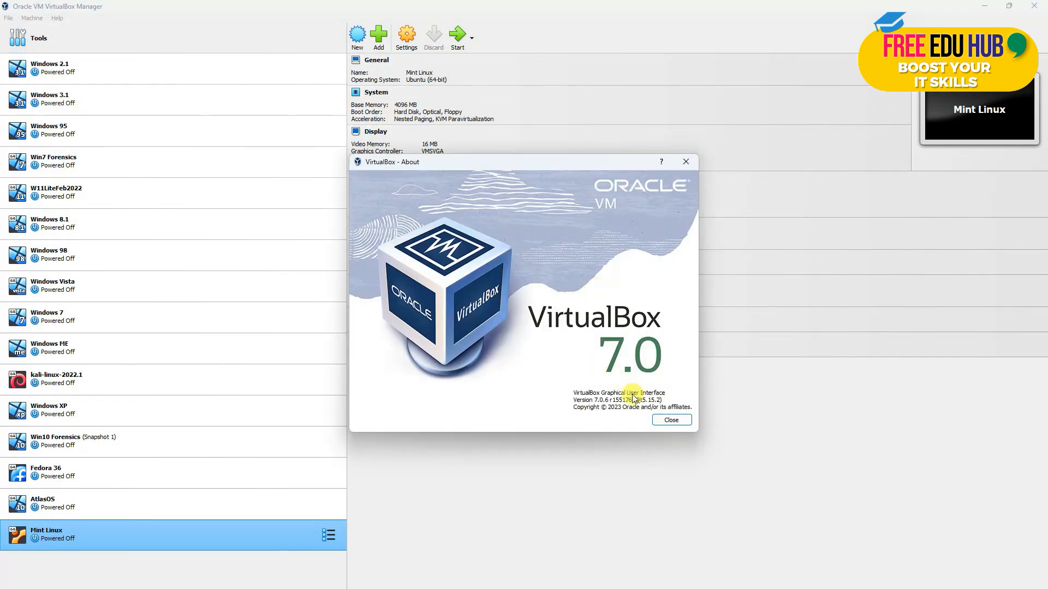
pyautogui.click(672, 420)
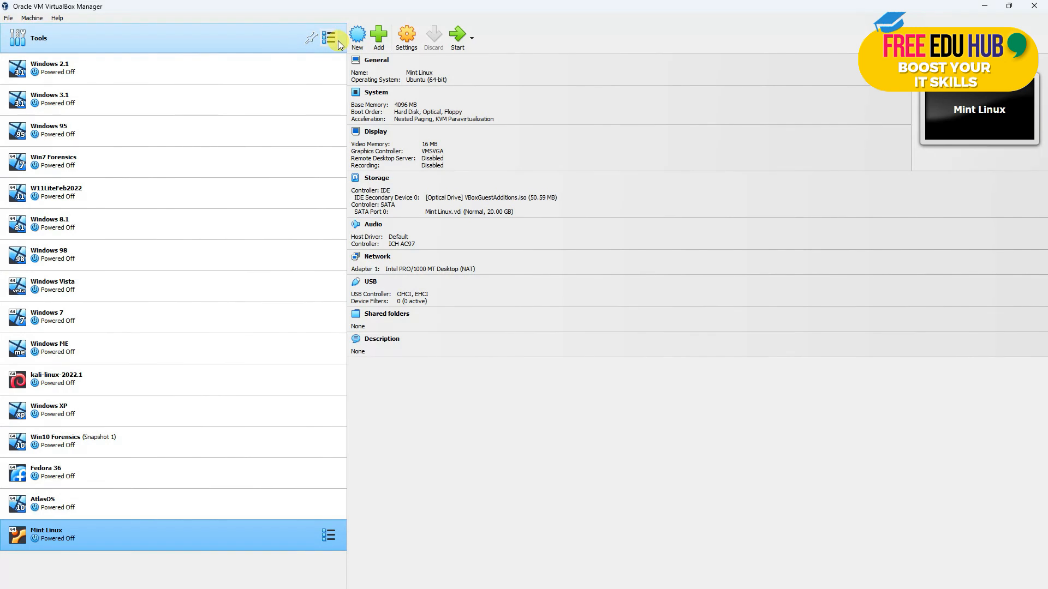
# - Check the installed extension packs in the global tools and return to the Welcome page
pyautogui.click(338, 40)
pyautogui.click(331, 38)
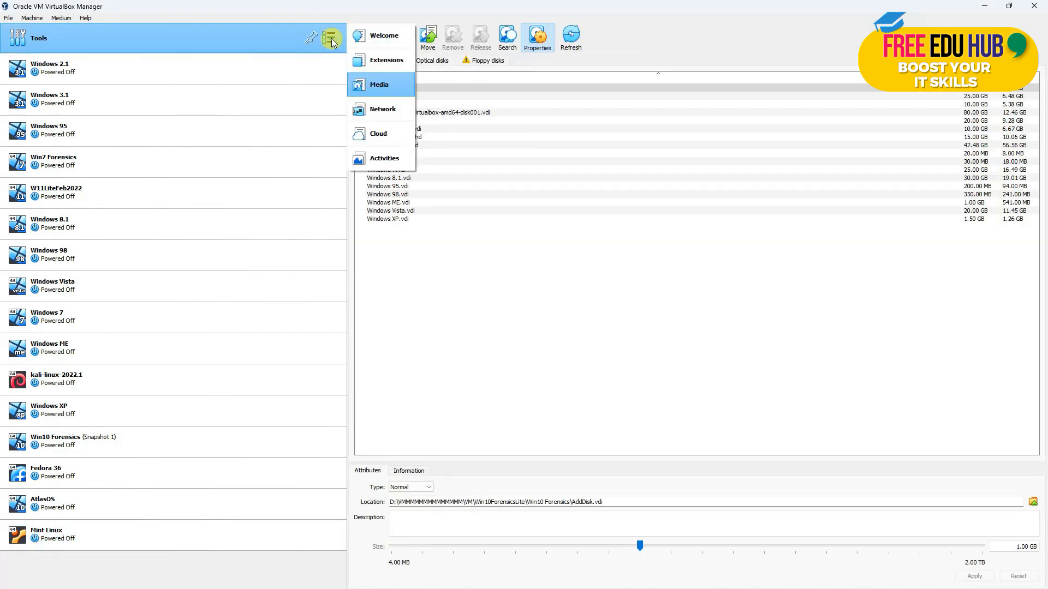
pyautogui.click(386, 60)
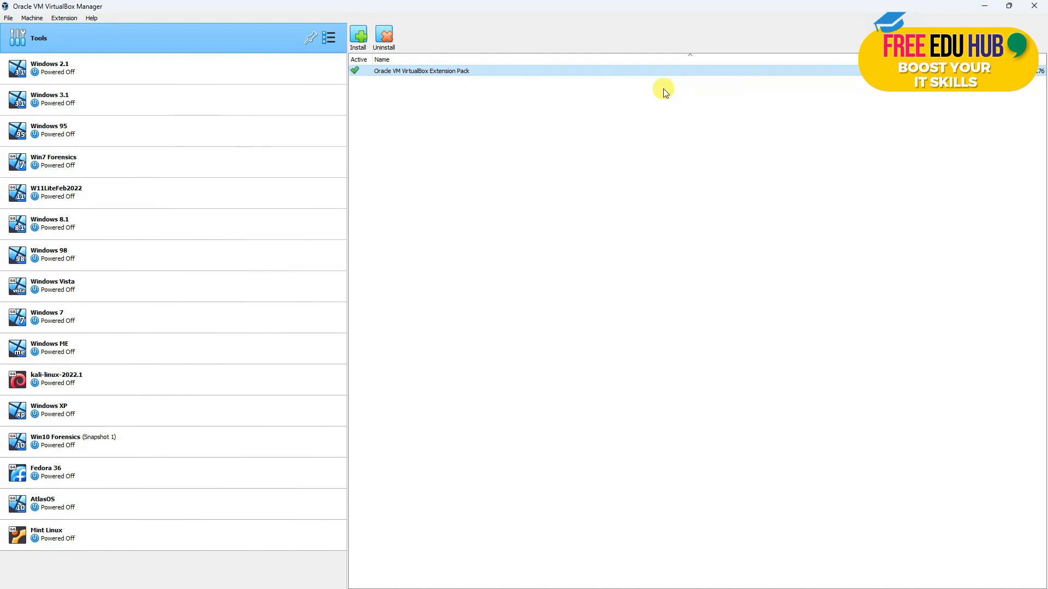
pyautogui.click(330, 37)
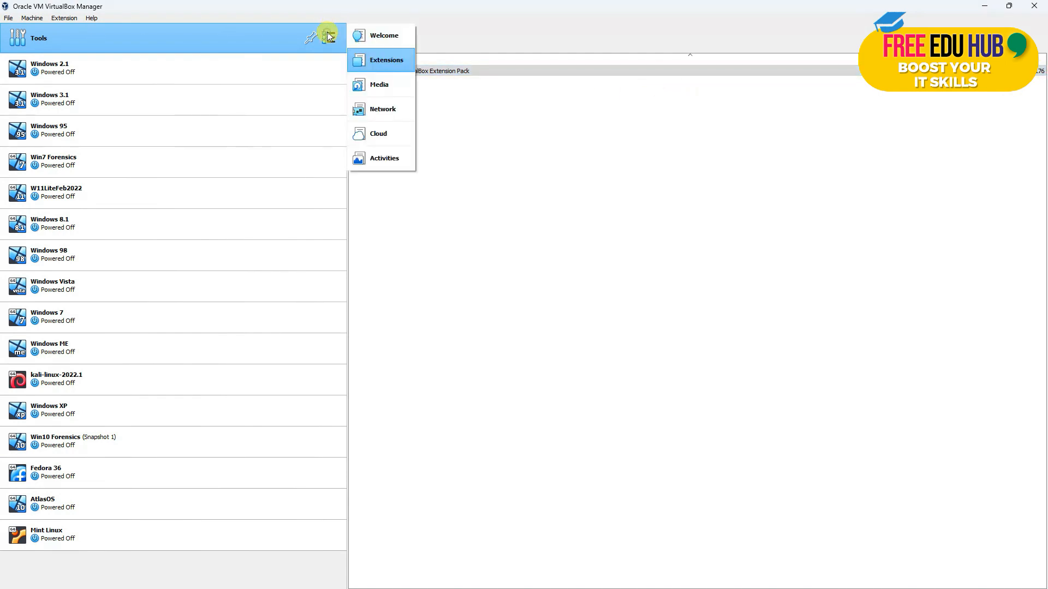
pyautogui.click(367, 34)
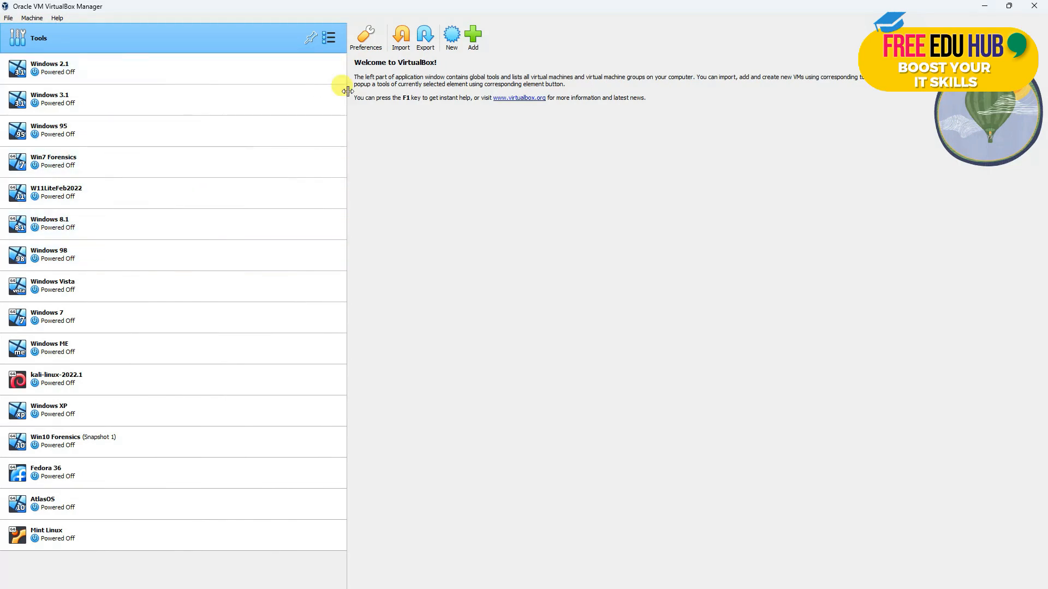
# - Start a new virtual machine named Windows10 in the VM\Win10 folder on drive D and continue without selecting an ISO image
pyautogui.click(450, 36)
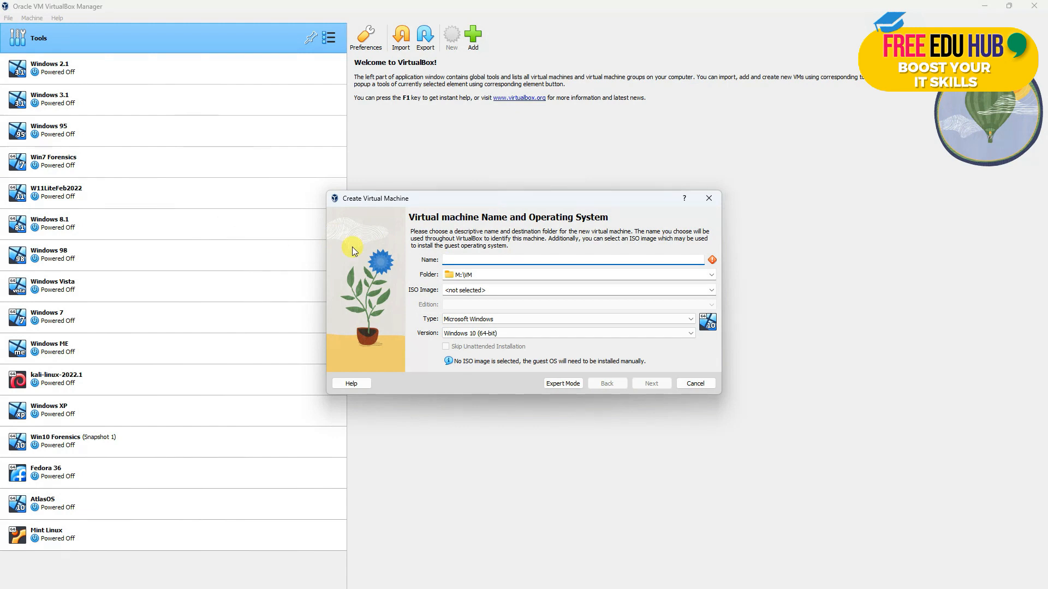
pyautogui.write('W')
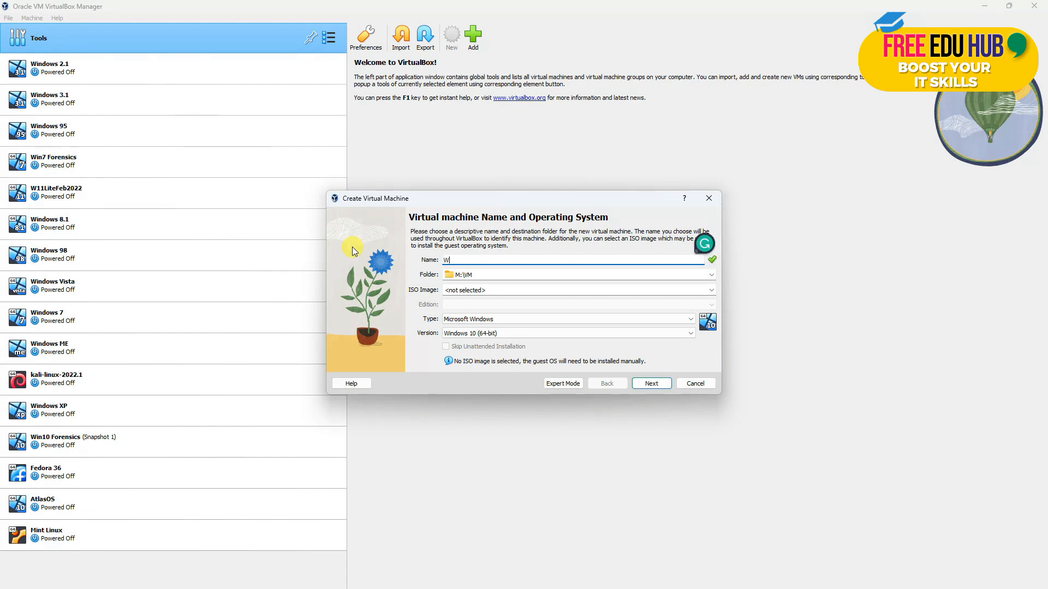
pyautogui.write('indows10')
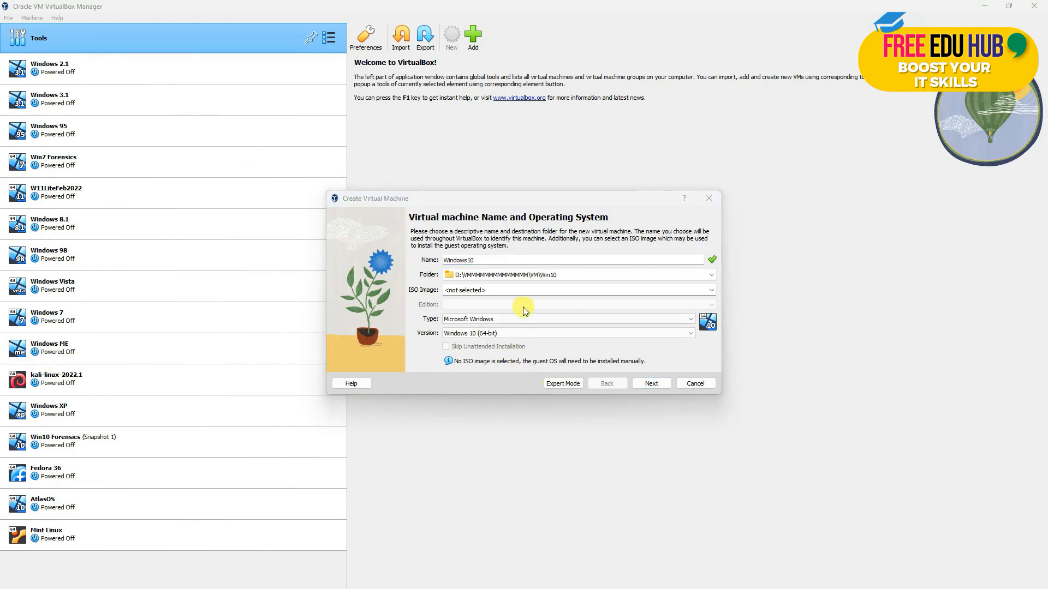
pyautogui.moveTo(483, 261); pyautogui.dragTo(443, 261)
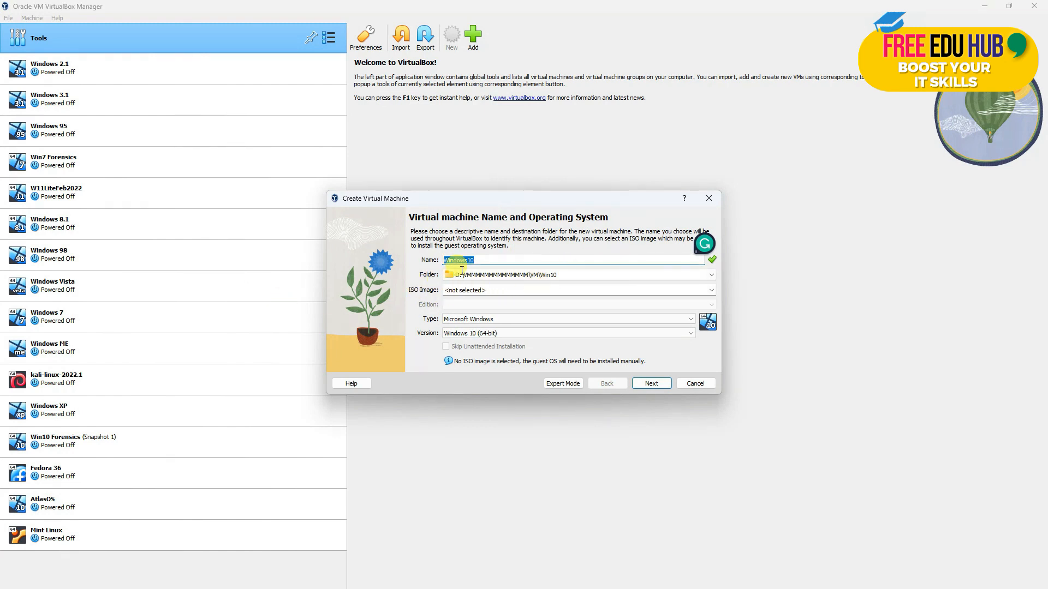
pyautogui.click(586, 273)
pyautogui.click(558, 291)
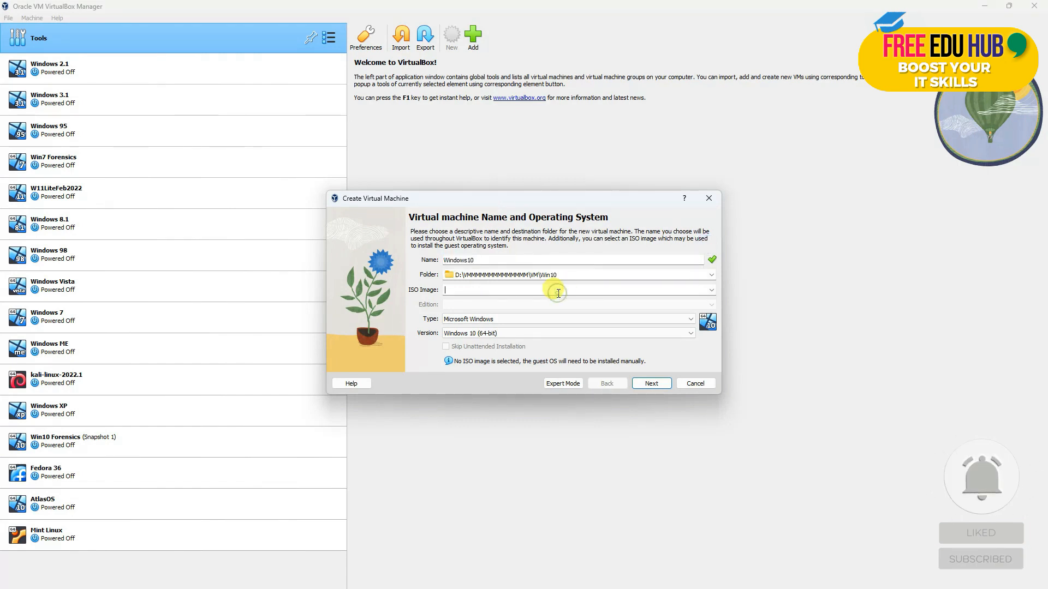
pyautogui.click(484, 318)
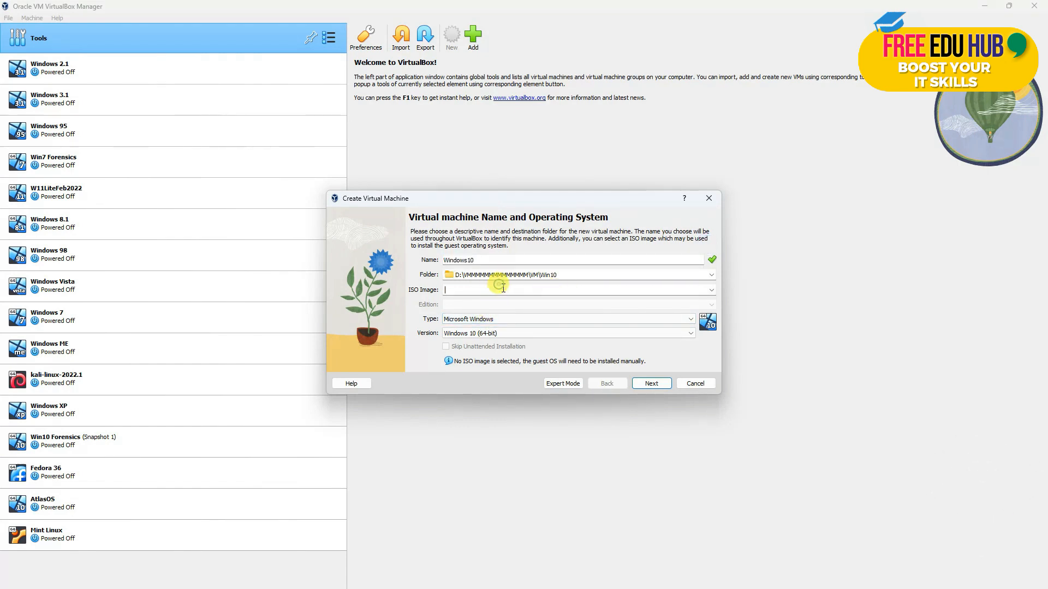
pyautogui.click(711, 291)
pyautogui.click(711, 290)
pyautogui.click(483, 289)
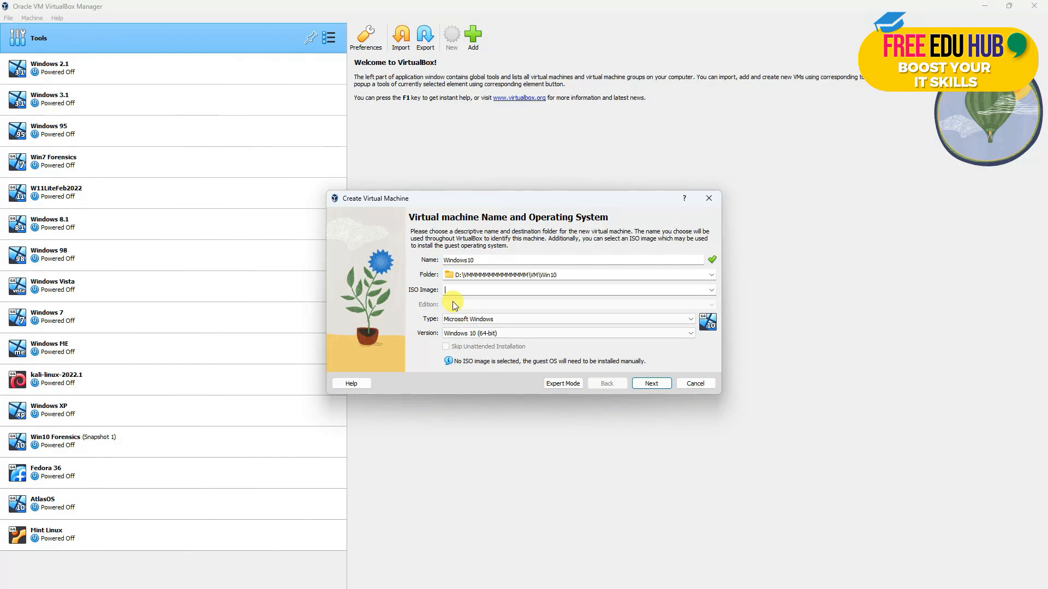
pyautogui.click(648, 385)
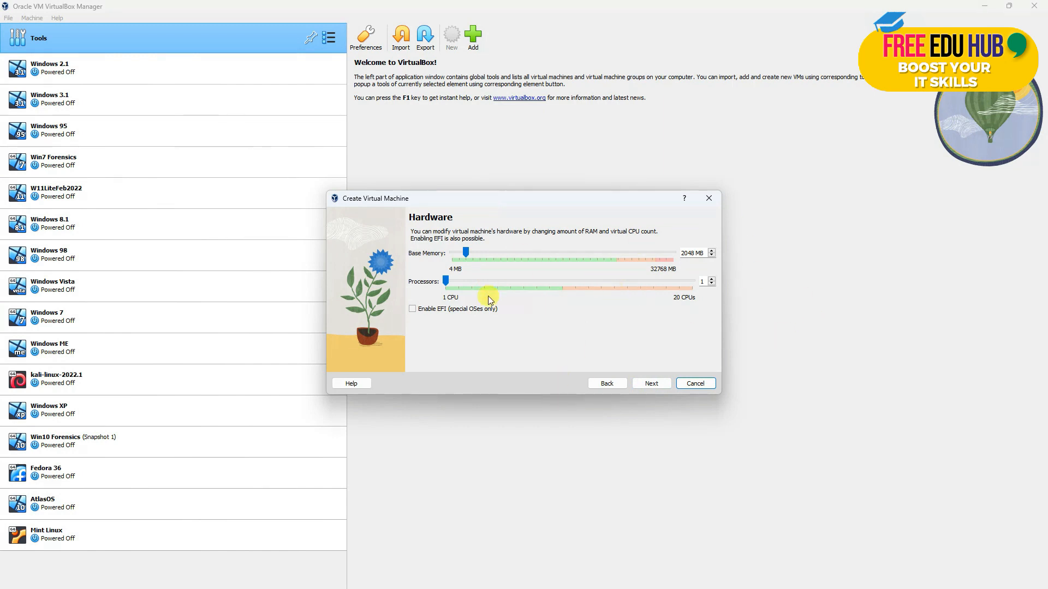
# - Give the new machine 8192 MB of base memory and a 30 GB virtual hard disk, and finish creating it
pyautogui.click(468, 252)
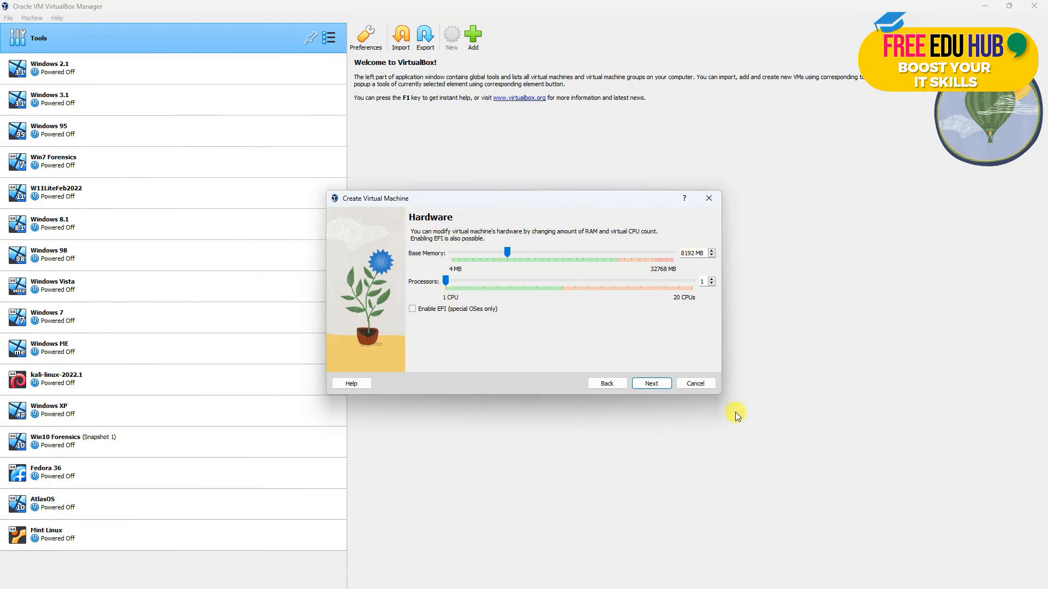
pyautogui.click(652, 384)
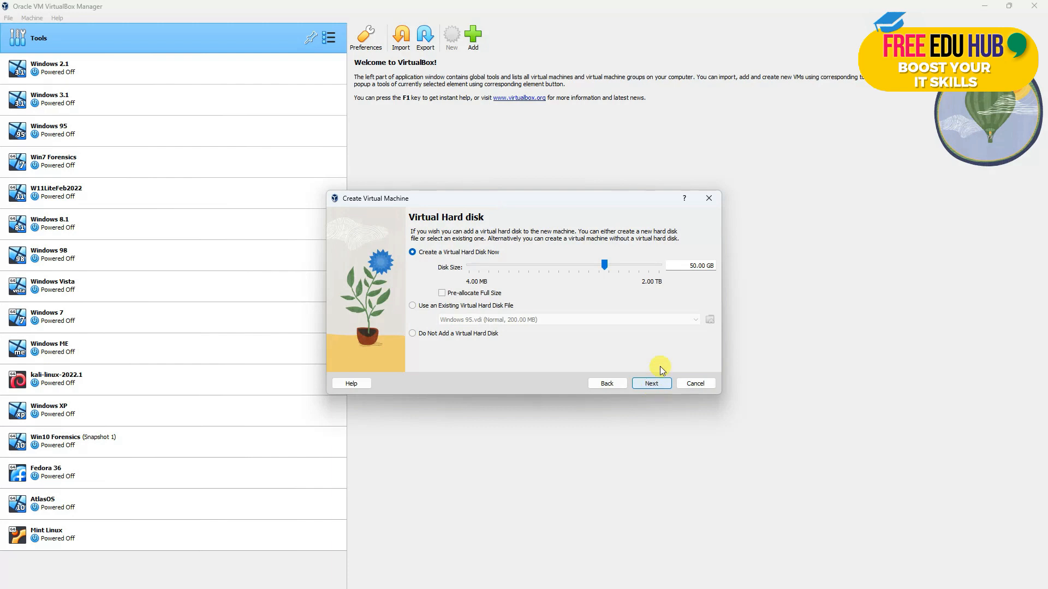
pyautogui.moveTo(690, 266); pyautogui.dragTo(696, 266)
pyautogui.write('3')
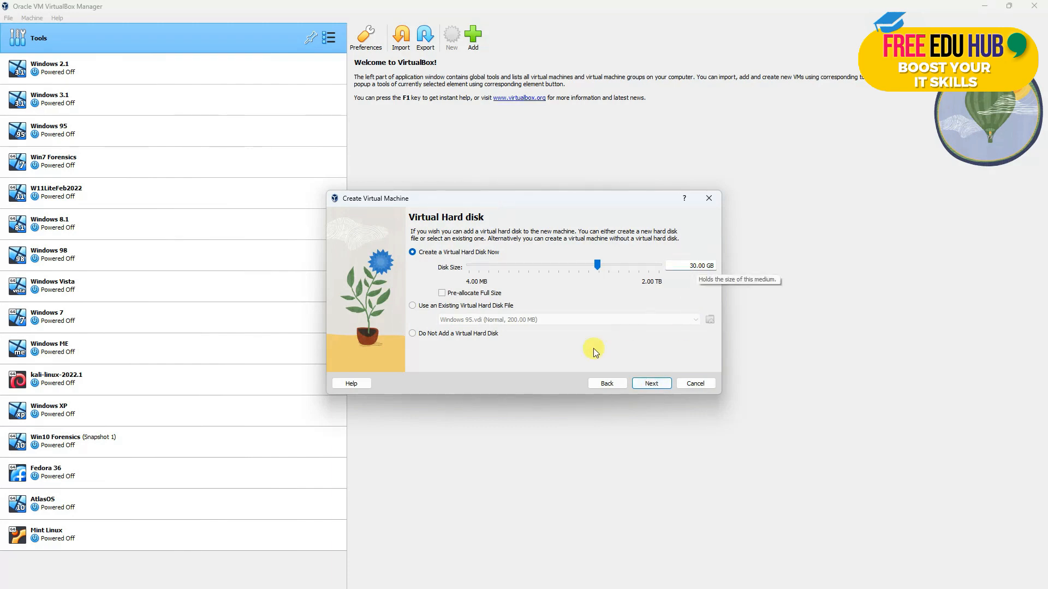
pyautogui.click(641, 382)
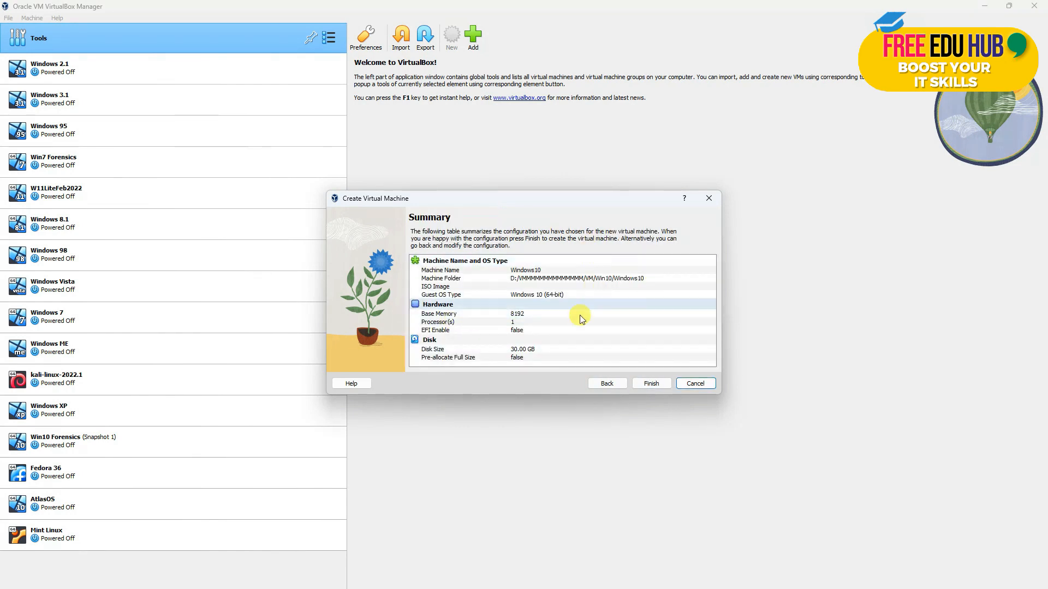
pyautogui.click(656, 384)
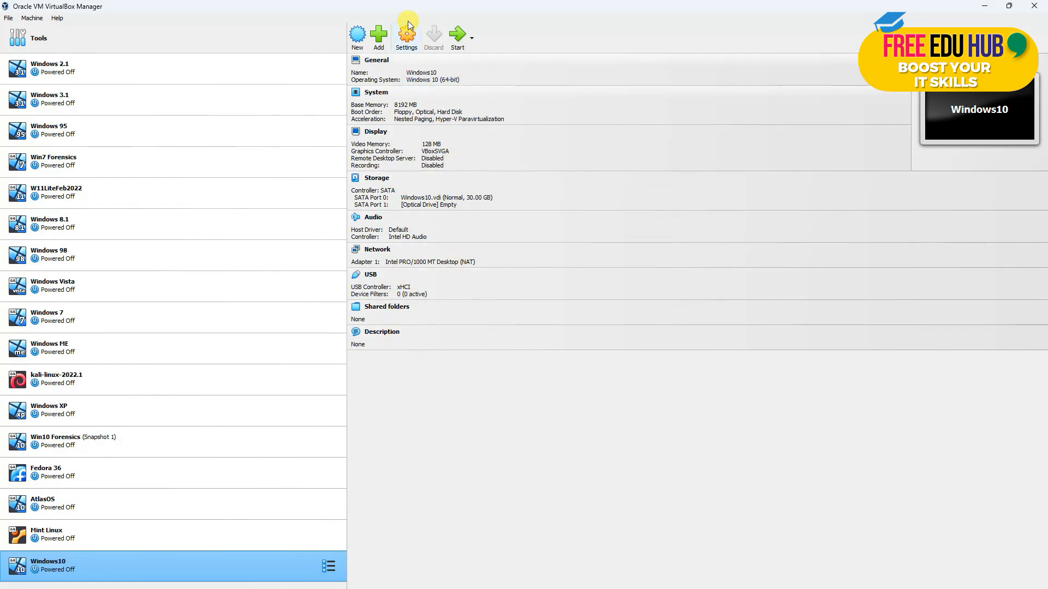
# - Review the General, System and Display settings of the Windows10 machine and close them without changes
pyautogui.click(405, 38)
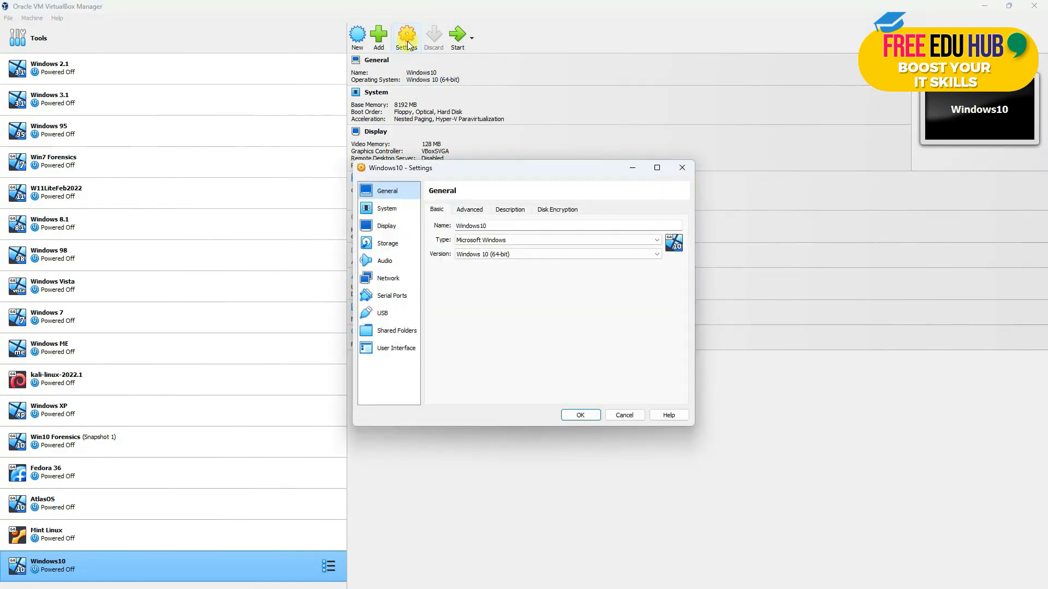
pyautogui.click(385, 209)
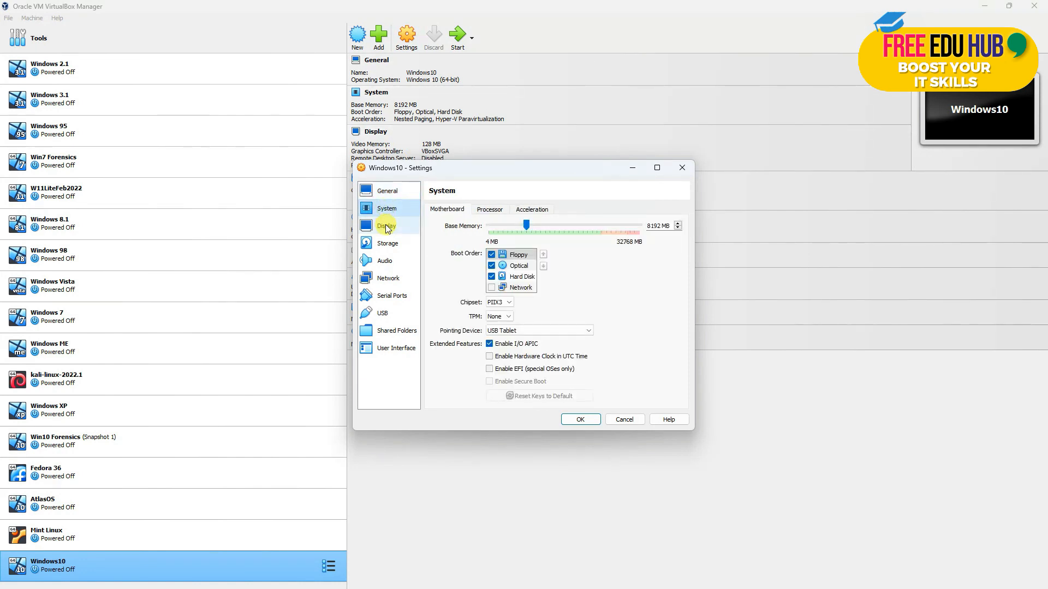
pyautogui.click(387, 226)
pyautogui.click(623, 427)
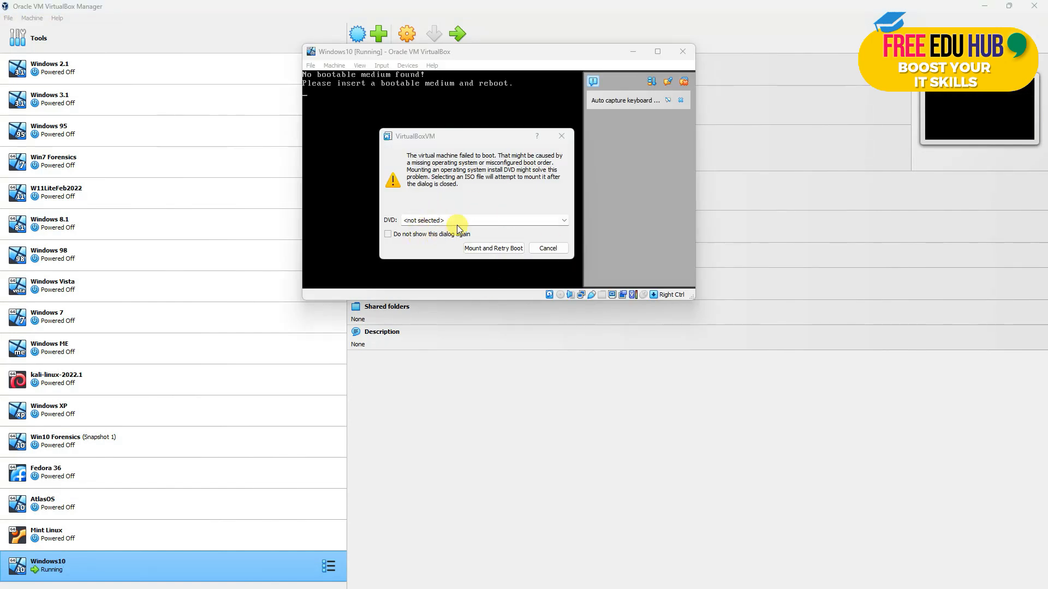
# - Mount W10 22H2 19045.2486 MSDN JAN2023_x64.iso as the DVD, retry the boot, maximize the machine window and decline mouse capture
pyautogui.click(562, 222)
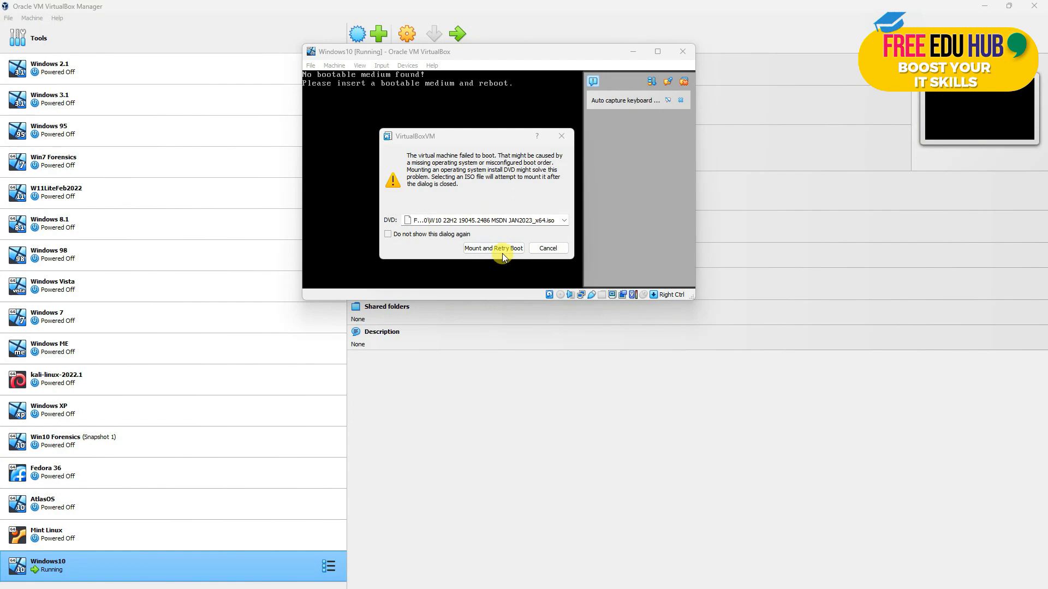
pyautogui.click(493, 248)
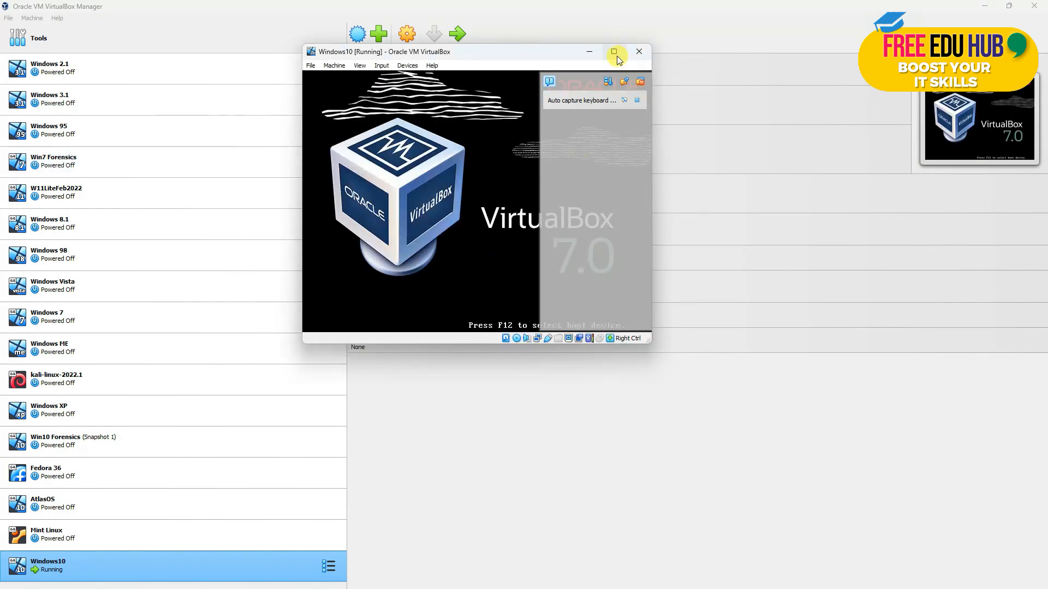
pyautogui.click(614, 52)
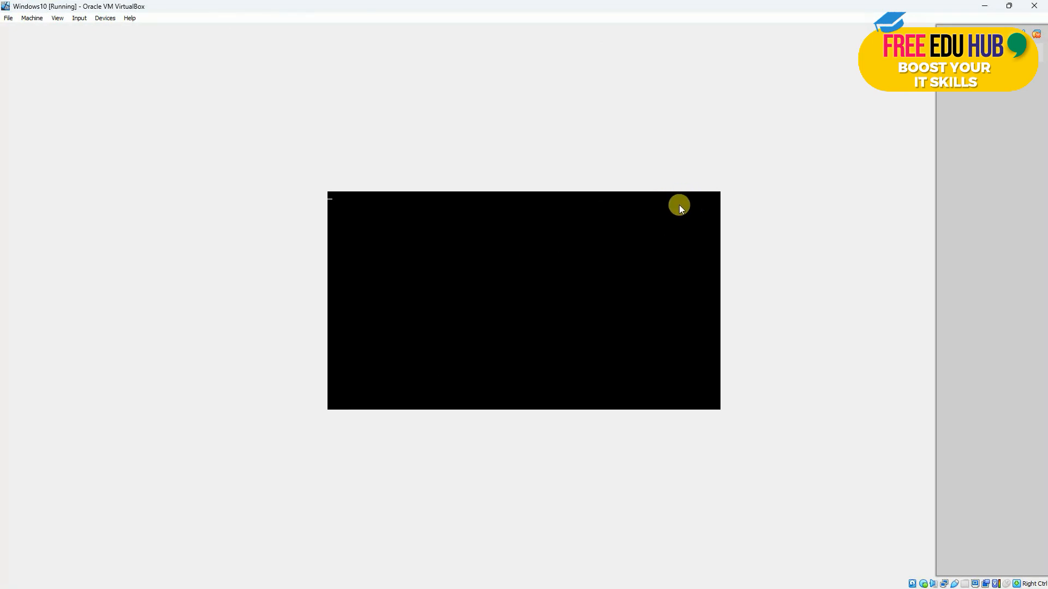
pyautogui.click(488, 295)
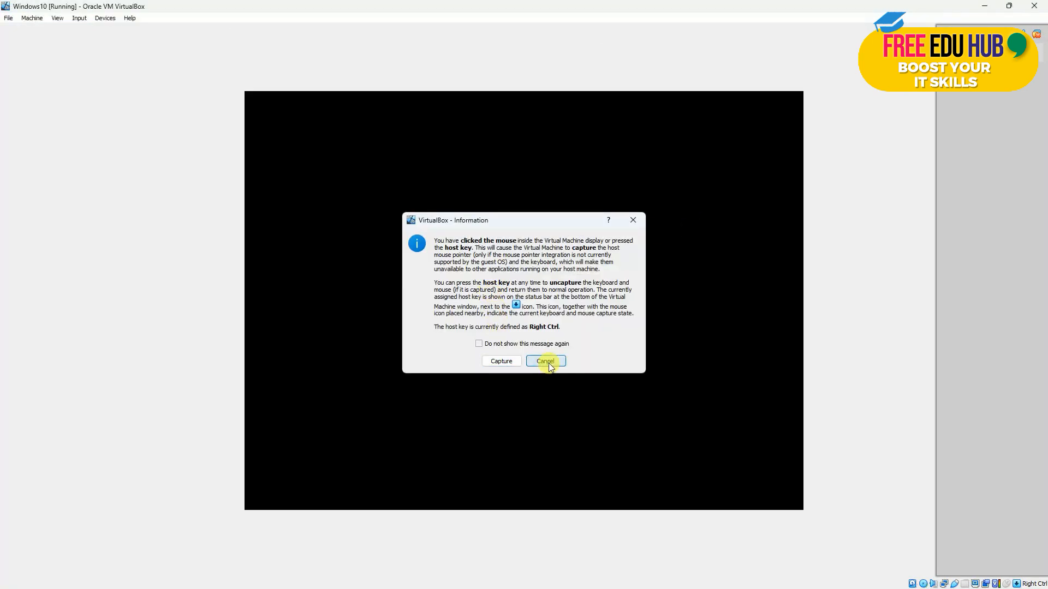
pyautogui.click(546, 361)
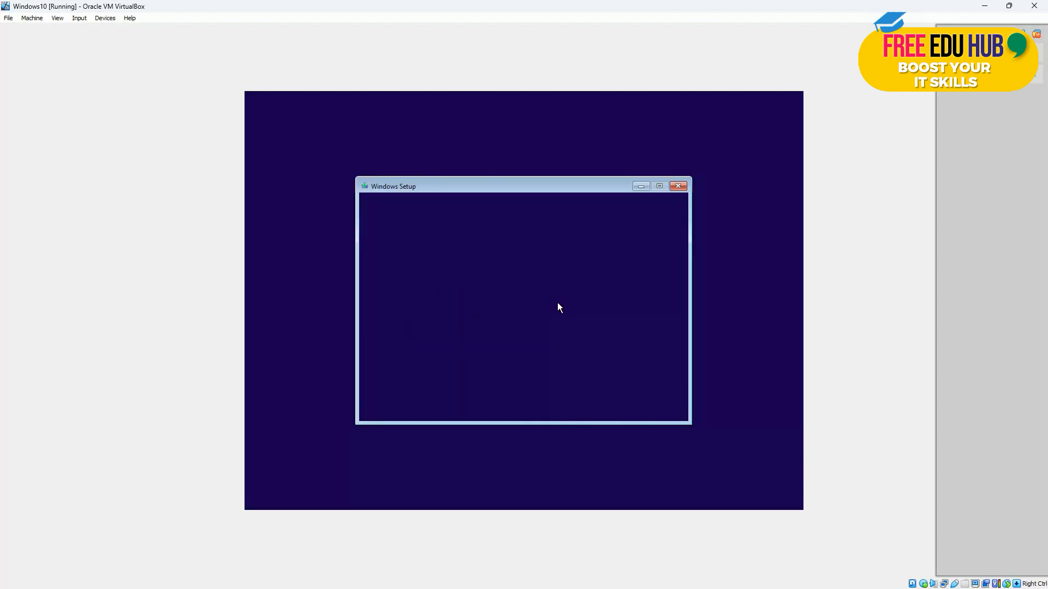
# - Accept the Windows Setup language options, start the installation and choose Windows 10 Pro as the operating system
pyautogui.click(660, 390)
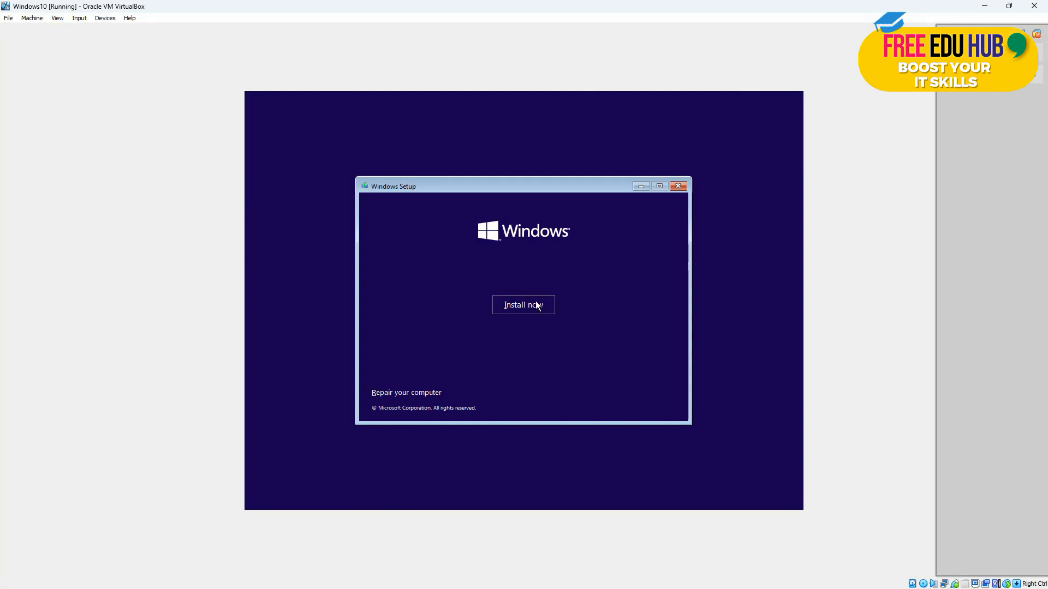
pyautogui.click(537, 305)
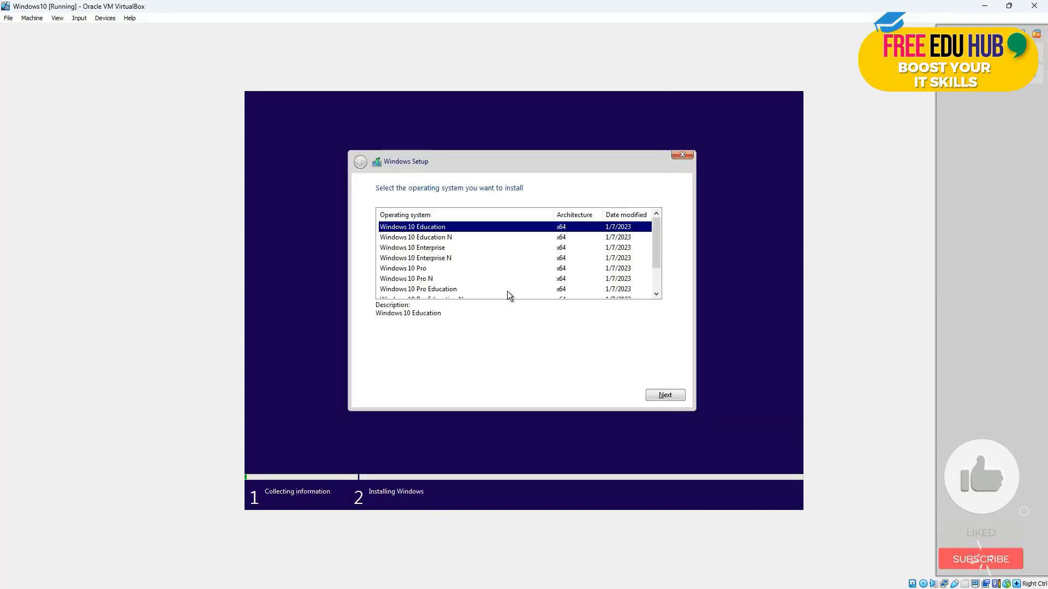
pyautogui.click(422, 270)
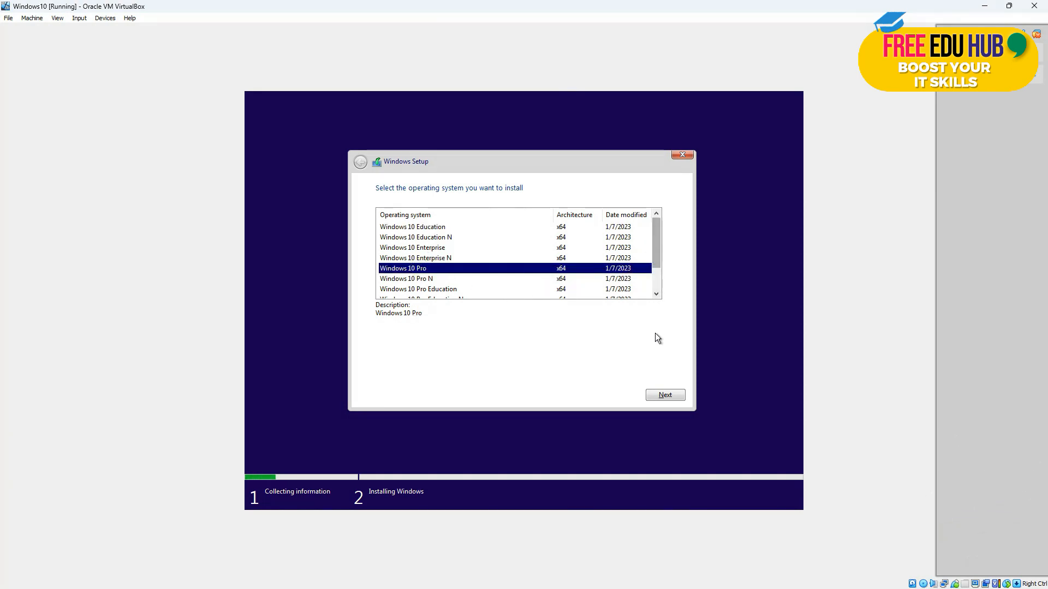
pyautogui.click(663, 393)
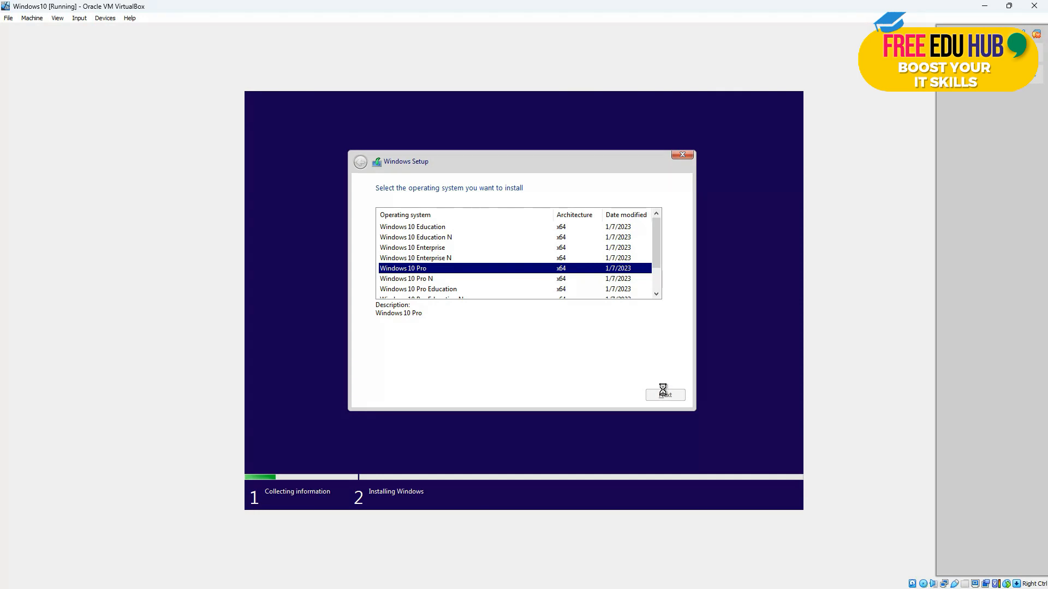
# - Accept the license terms, run the Custom: Install Windows only (advanced) installation on the virtual disk, and restart the machine
pyautogui.click(427, 369)
pyautogui.click(662, 395)
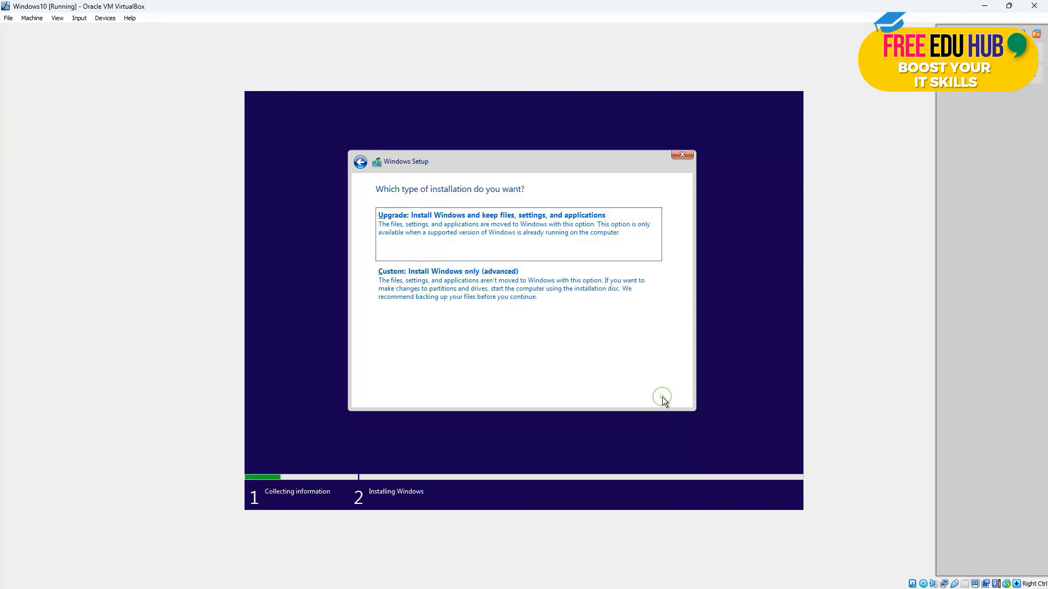
pyautogui.click(464, 272)
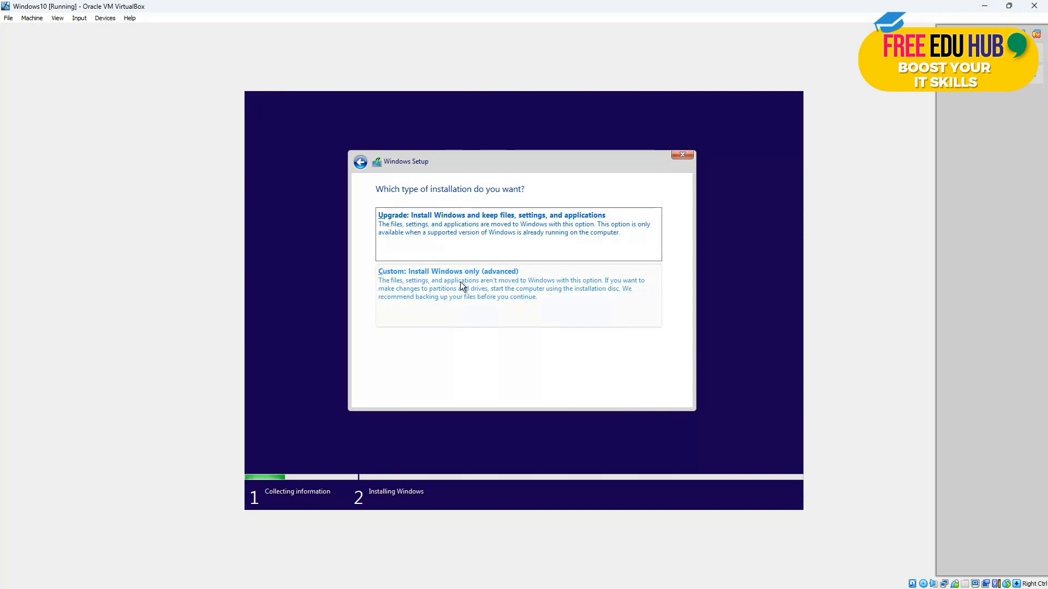
pyautogui.click(663, 395)
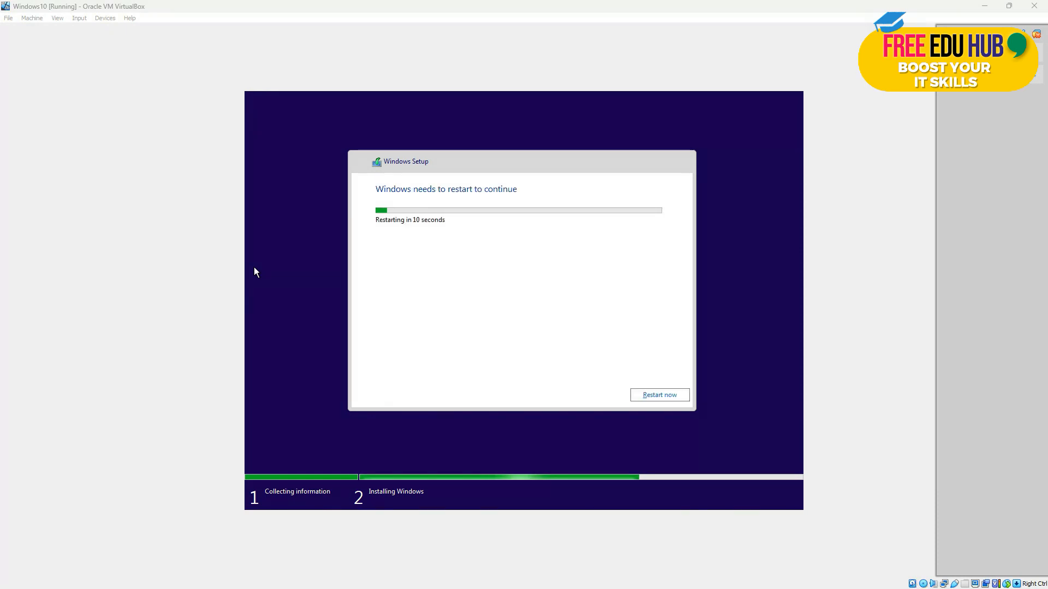
pyautogui.click(661, 396)
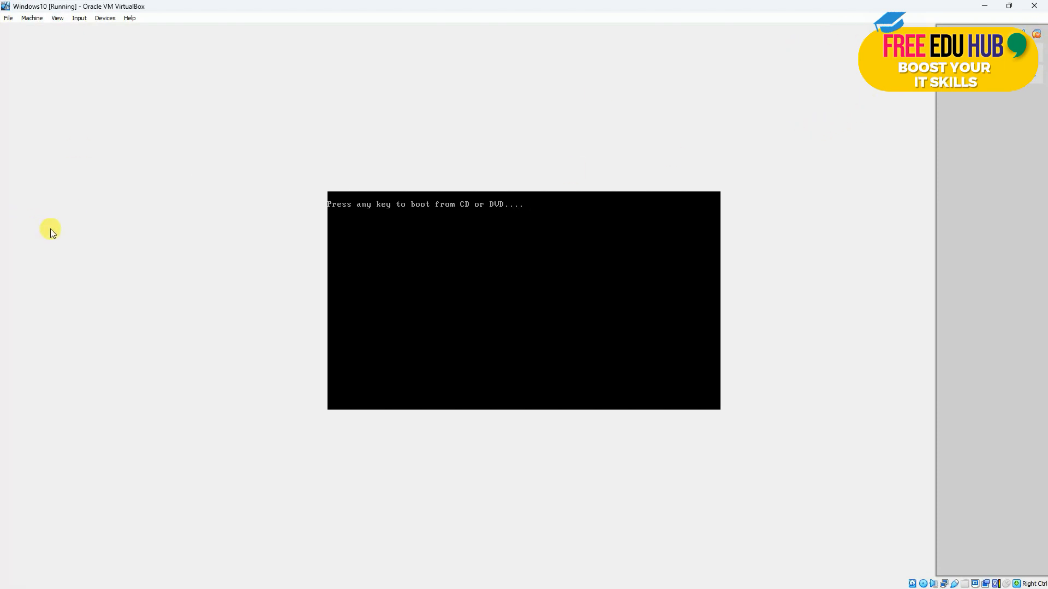
pyautogui.press('Return')
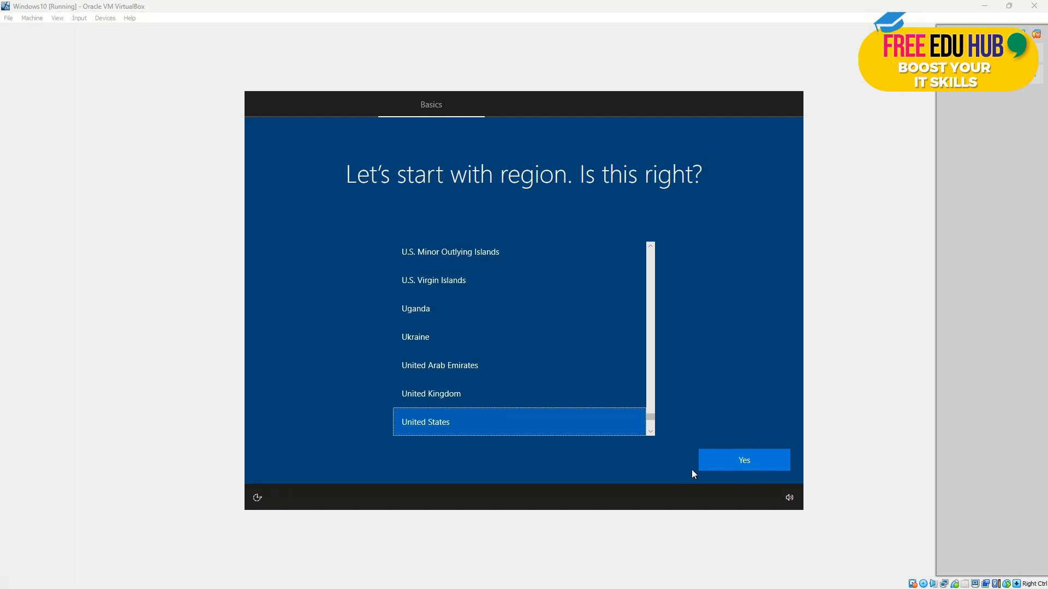
# - Confirm United States as the region and US as the keyboard layout, and skip adding a second layout
pyautogui.click(745, 457)
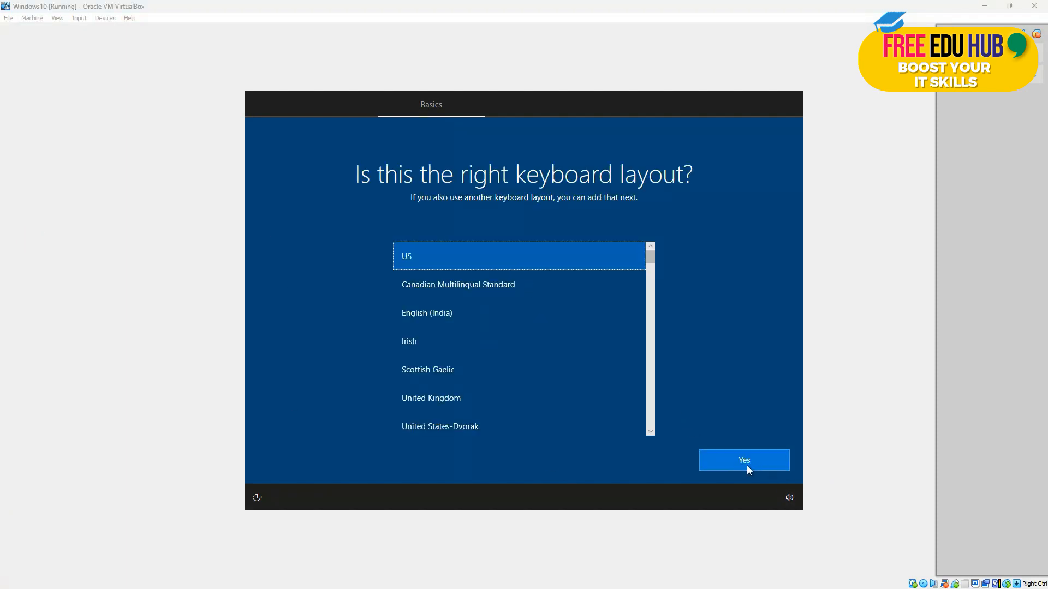
pyautogui.click(742, 458)
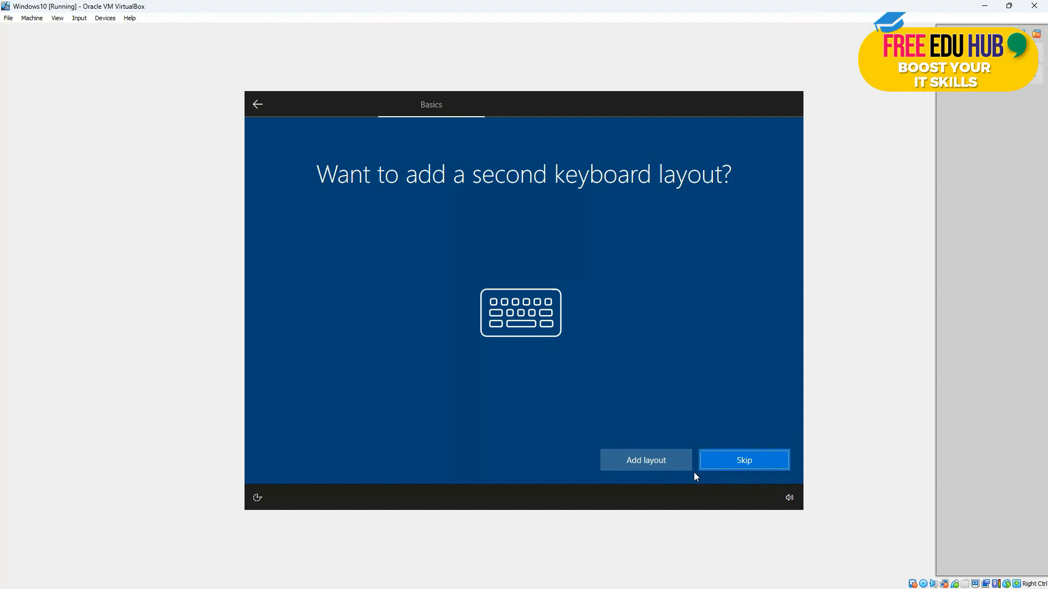
pyautogui.click(734, 463)
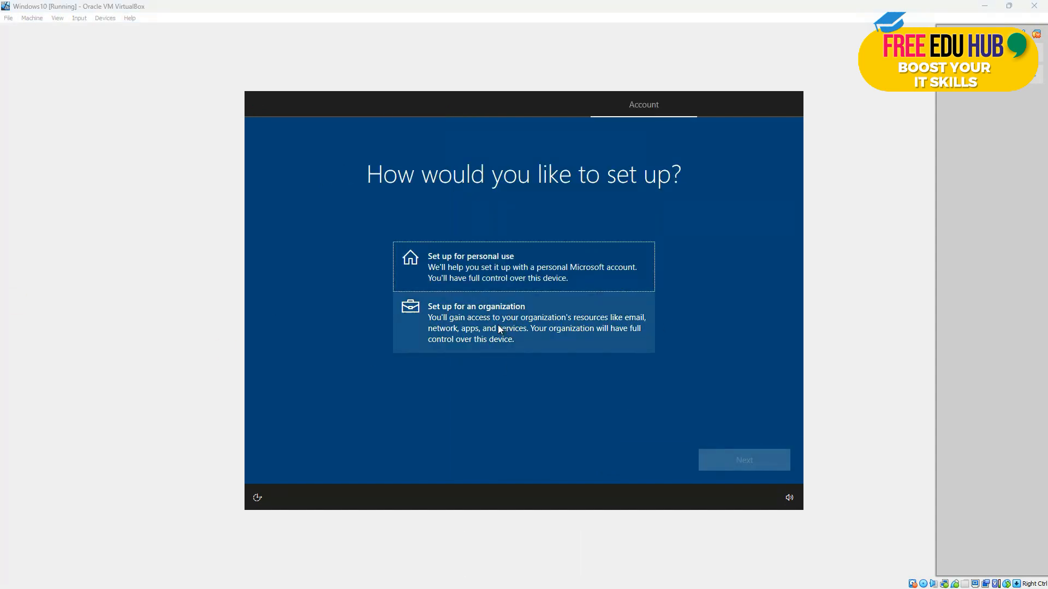
# - Set Windows up for personal use with an offline, limited-experience account named admin, leaving its password blank
pyautogui.click(472, 262)
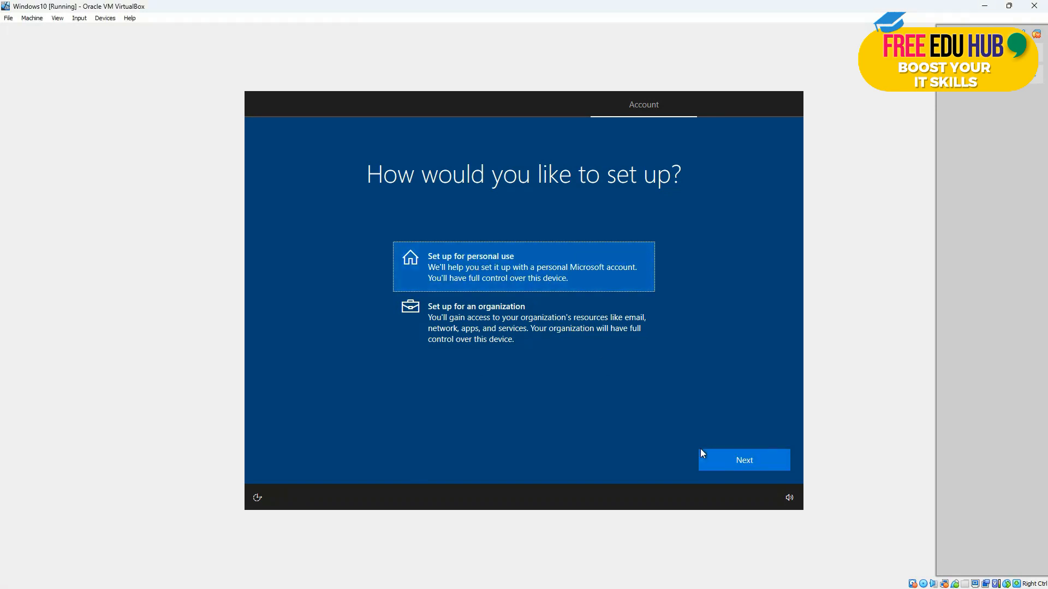
pyautogui.click(741, 460)
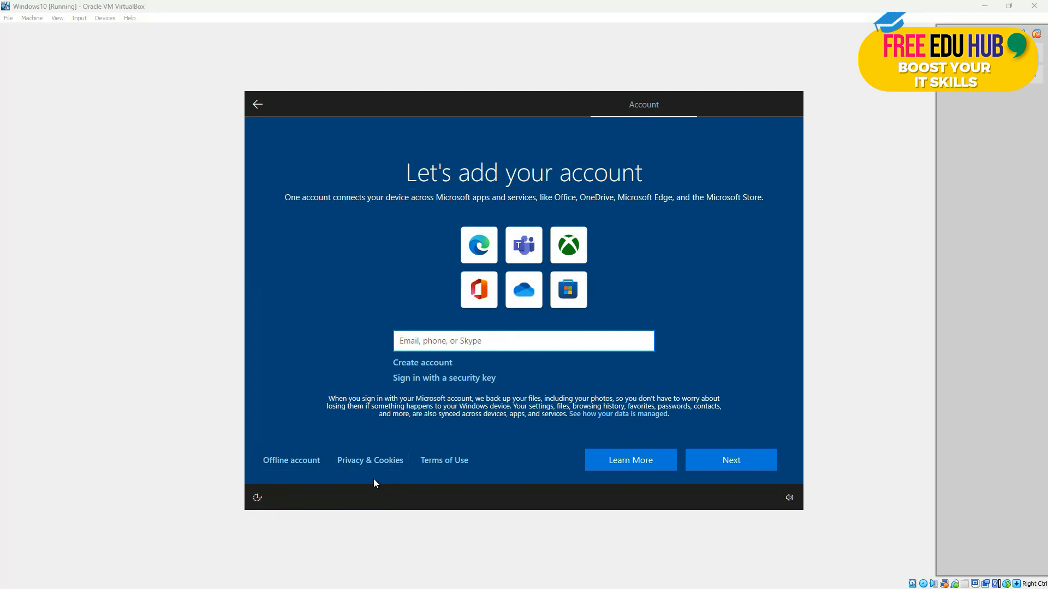
pyautogui.click(292, 459)
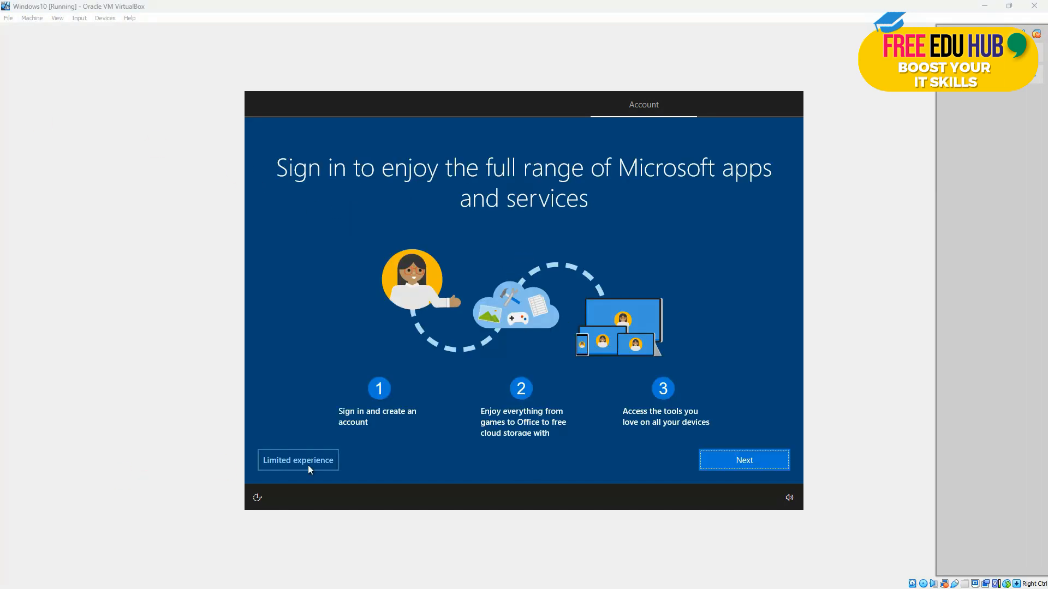
pyautogui.click(309, 465)
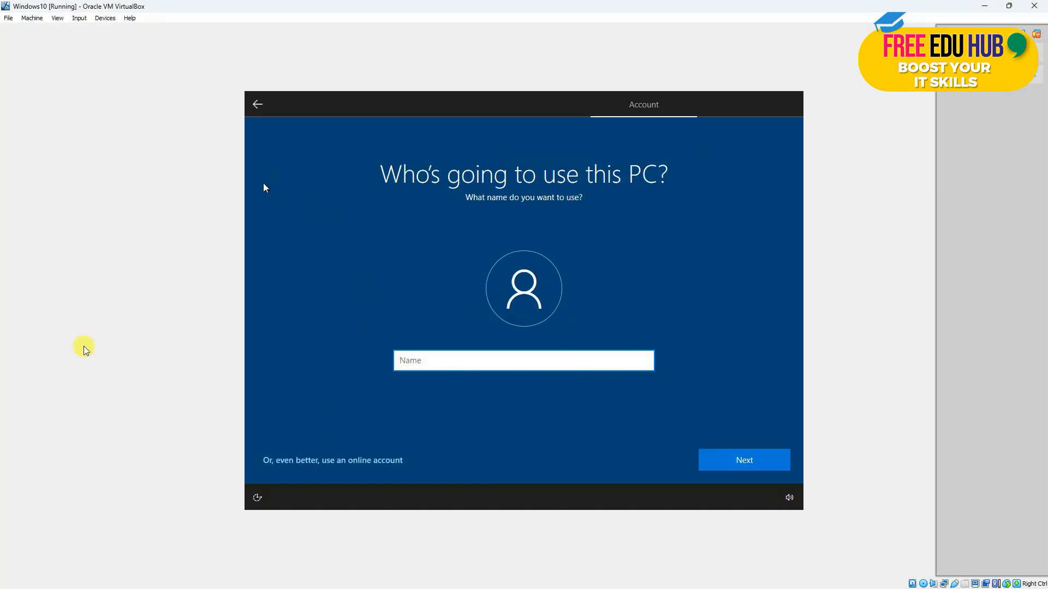
pyautogui.write('admin')
pyautogui.press('Return')
pyautogui.press('Return')
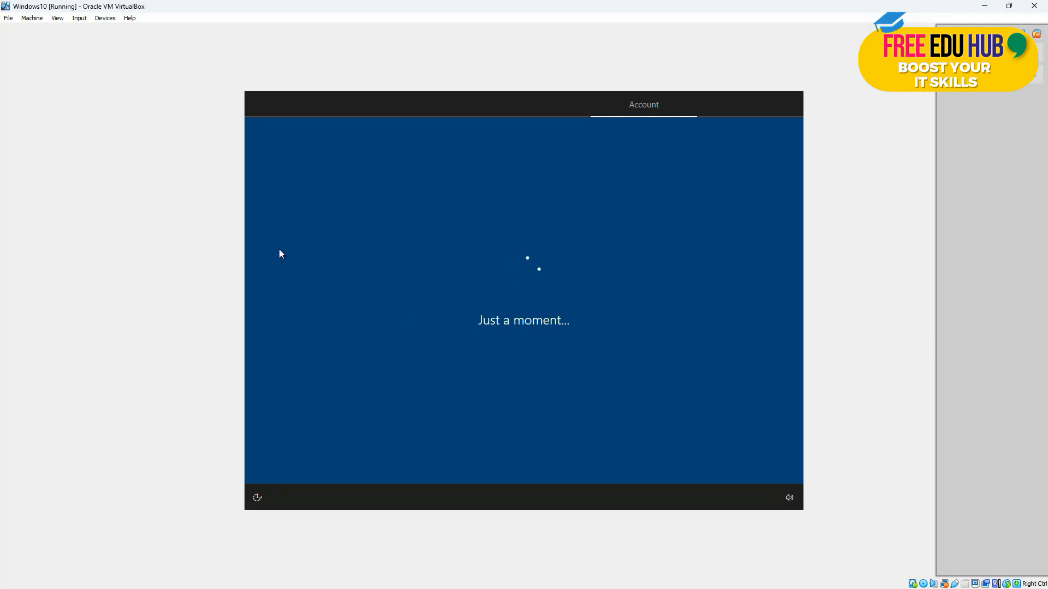
# - Turn off all six privacy settings and accept them, and choose School as the only customized experience
pyautogui.click(267, 297)
pyautogui.click(268, 371)
pyautogui.click(268, 434)
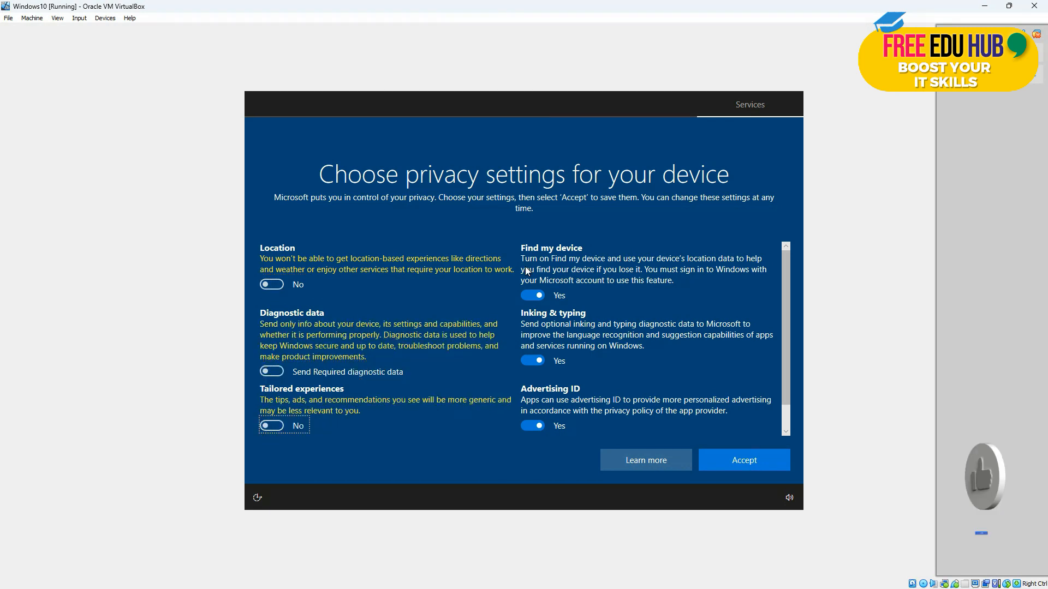
pyautogui.click(530, 295)
pyautogui.click(529, 353)
pyautogui.click(527, 415)
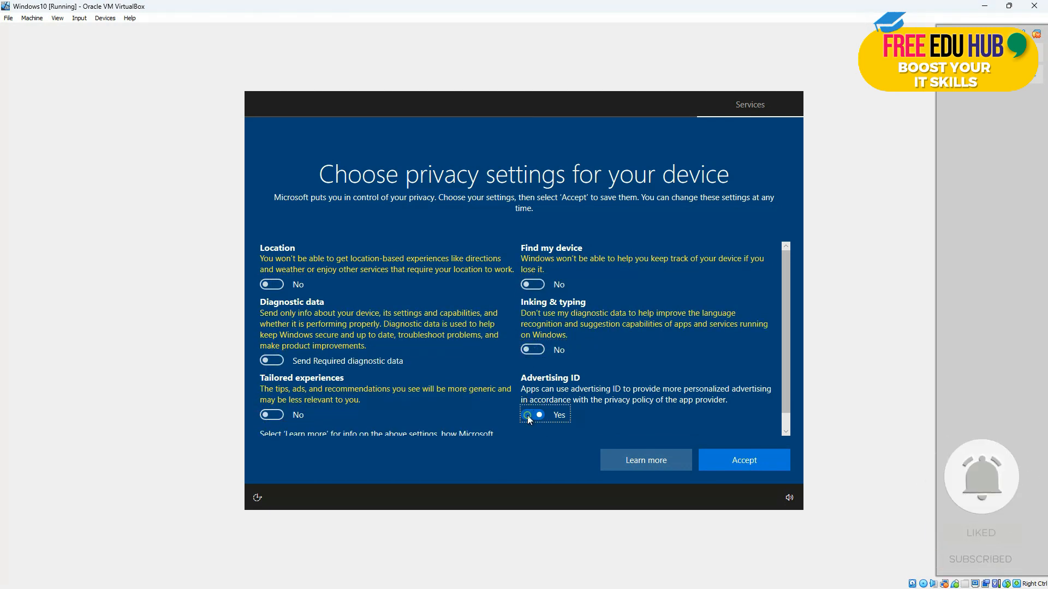
pyautogui.click(741, 464)
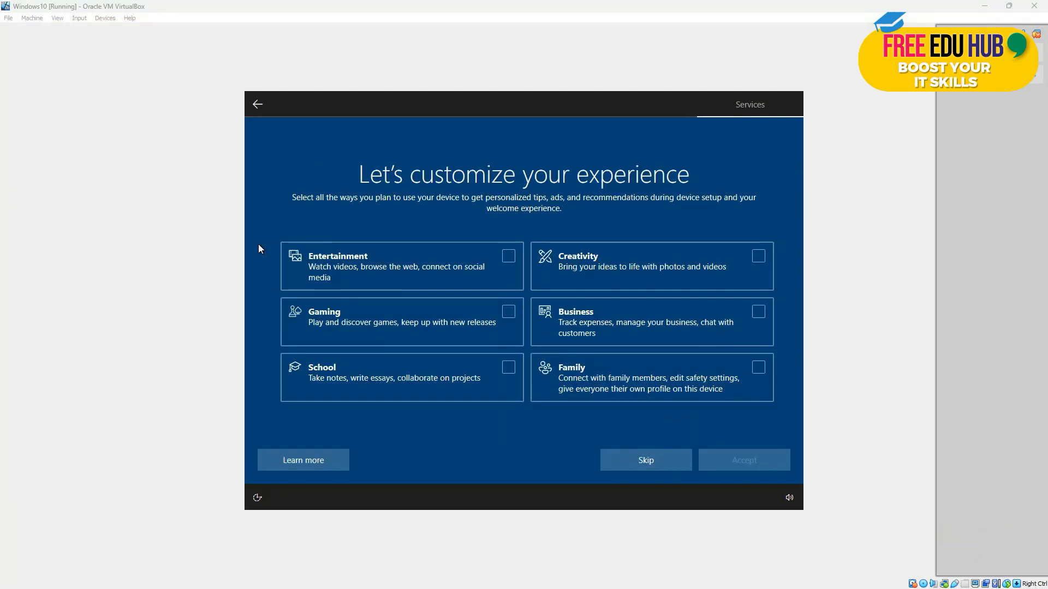
pyautogui.click(510, 368)
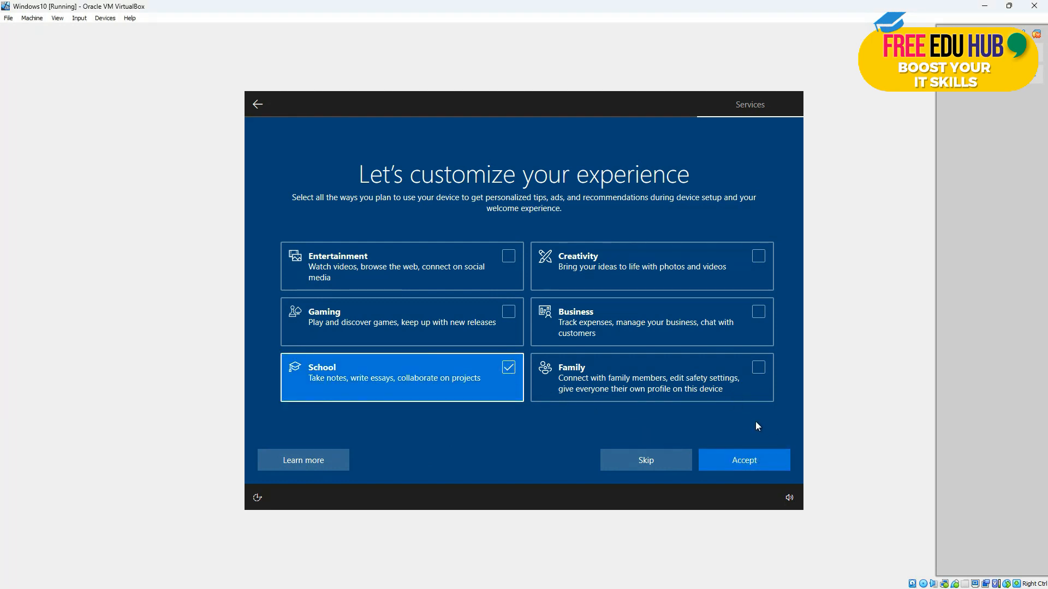
pyautogui.click(765, 464)
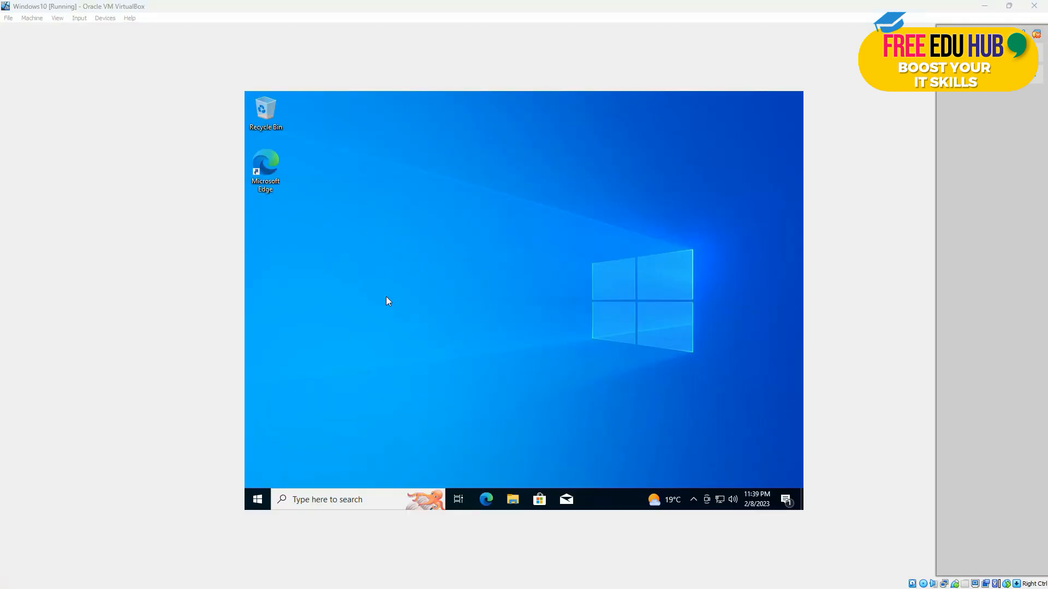
# - Insert the Guest Additions CD image into the machine and open its CD drive from This PC
pyautogui.click(79, 18)
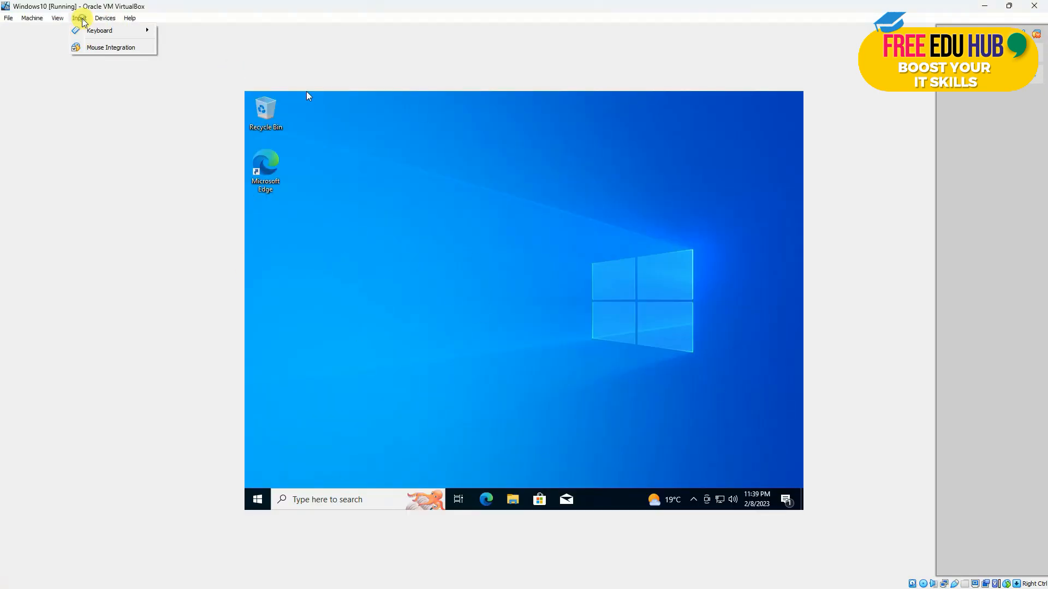
pyautogui.moveTo(105, 18)
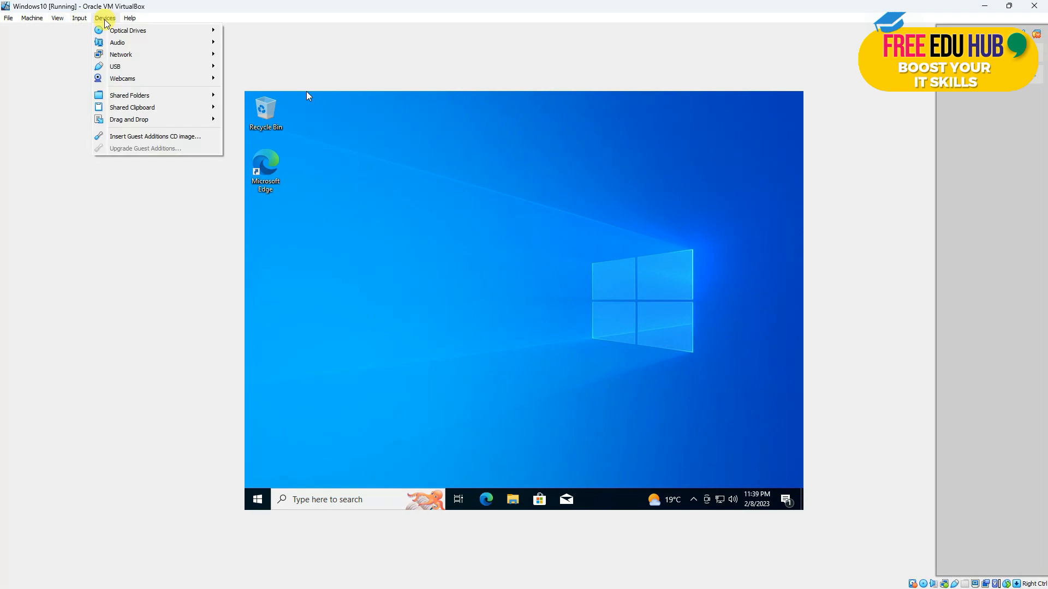
pyautogui.click(150, 137)
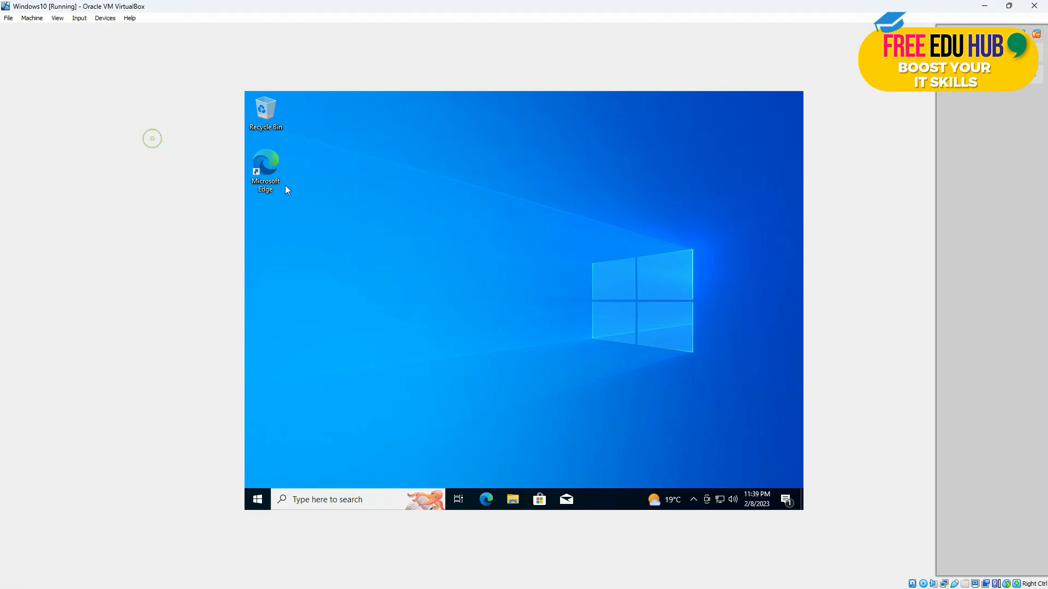
pyautogui.click(256, 500)
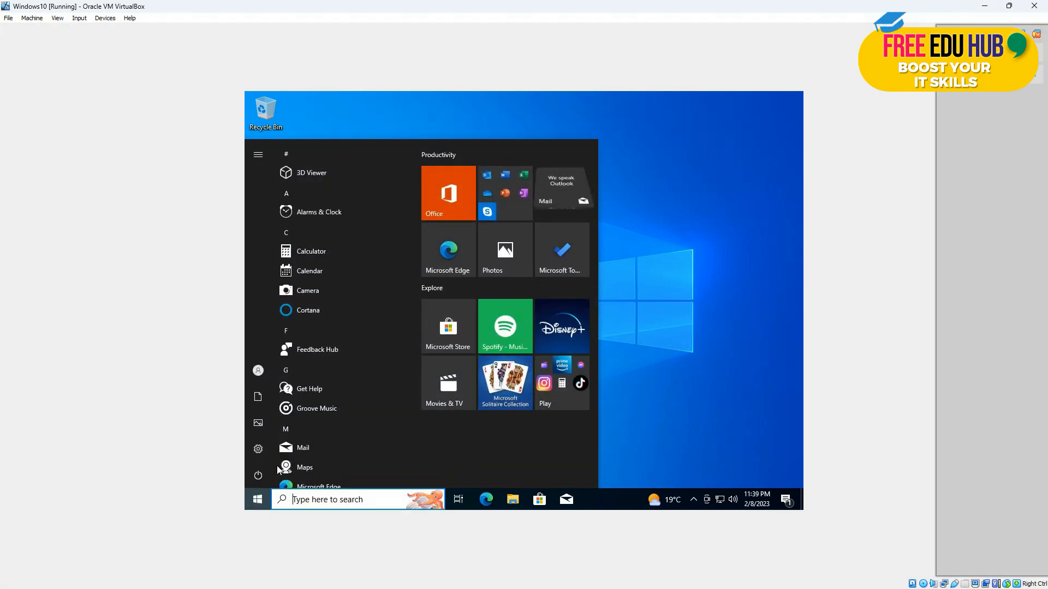
pyautogui.write('this')
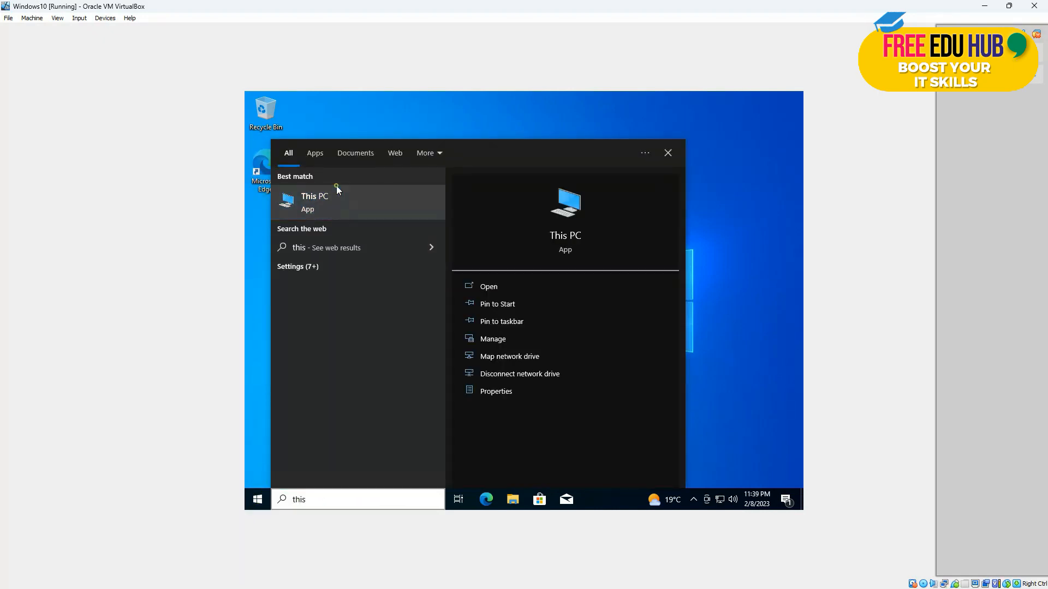
pyautogui.click(336, 188)
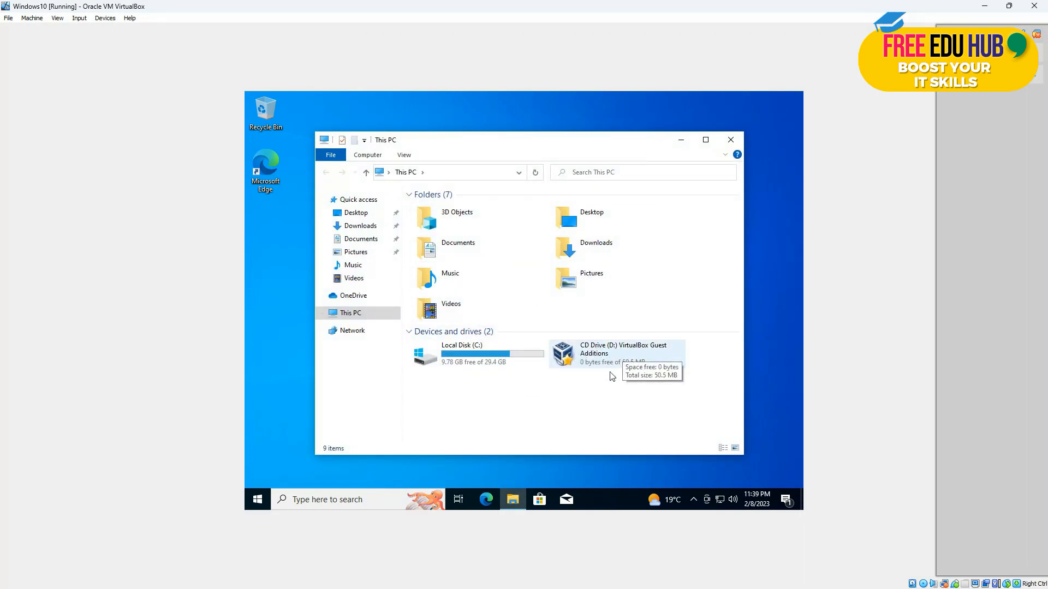
pyautogui.doubleClick(596, 363)
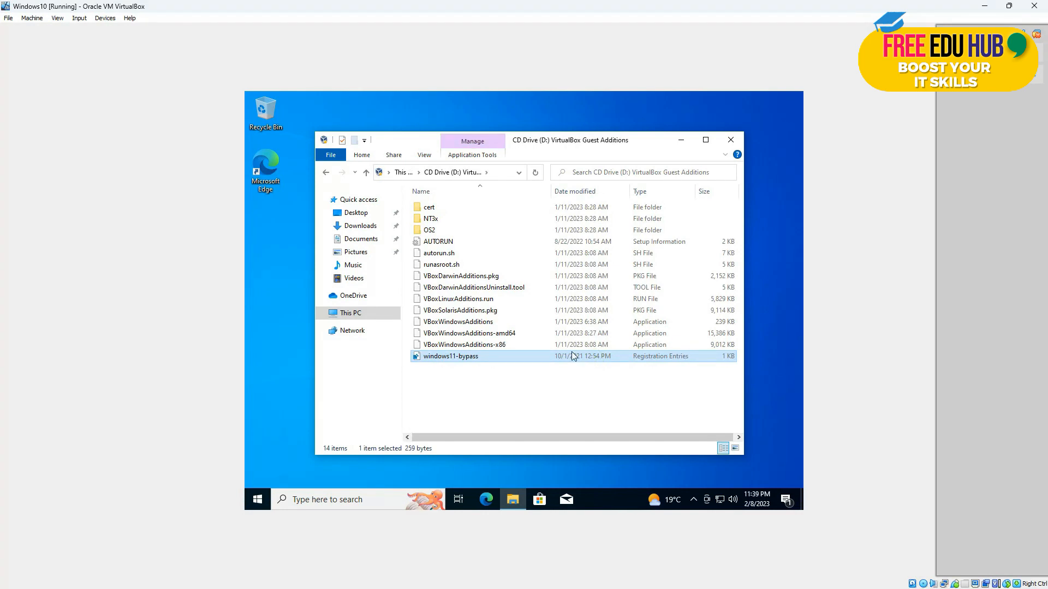
# - Run VBoxWindowsAdditions, install Guest Additions 7.0.6 with the default components, and reboot the machine to finish
pyautogui.doubleClick(467, 327)
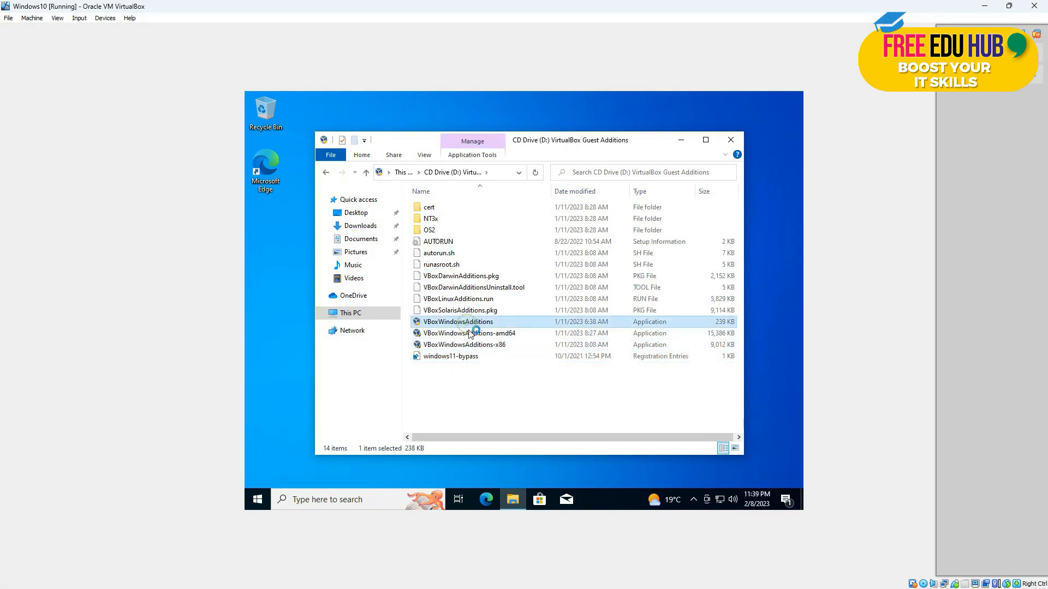
pyautogui.click(496, 368)
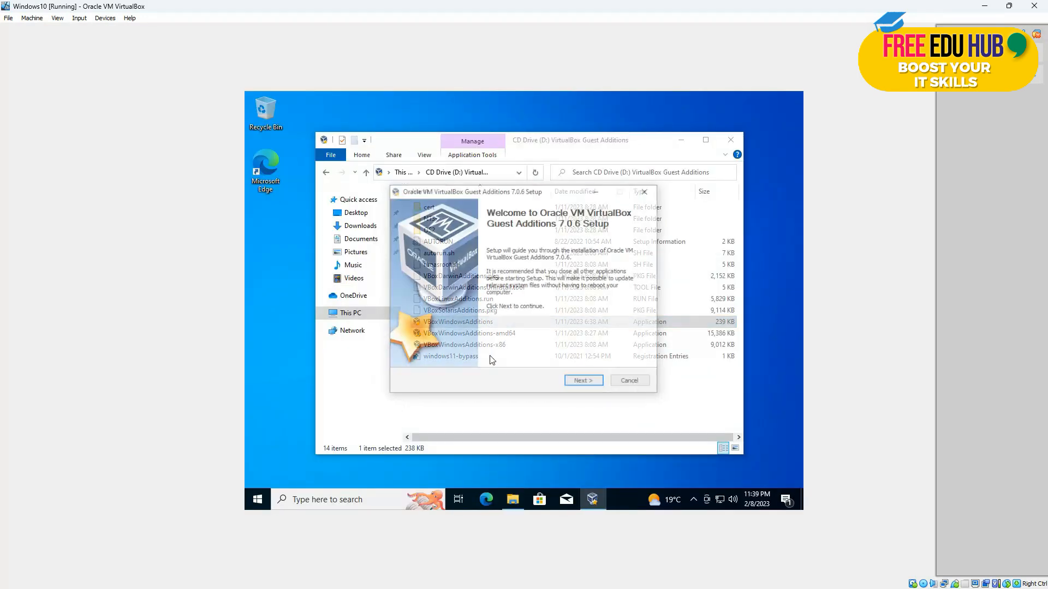
pyautogui.click(580, 382)
pyautogui.click(580, 382)
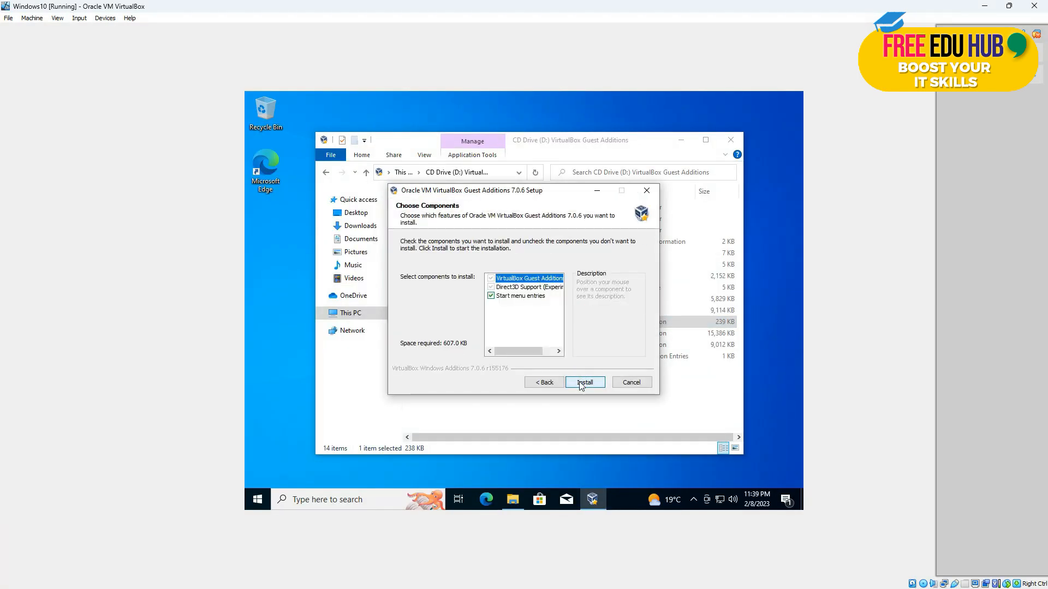
pyautogui.click(580, 383)
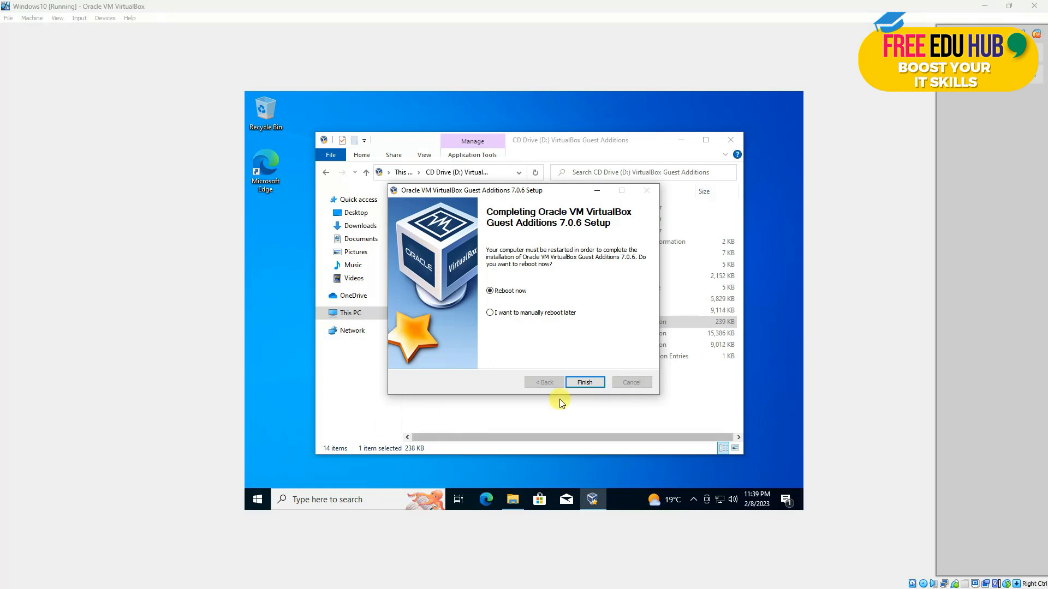
pyautogui.click(584, 382)
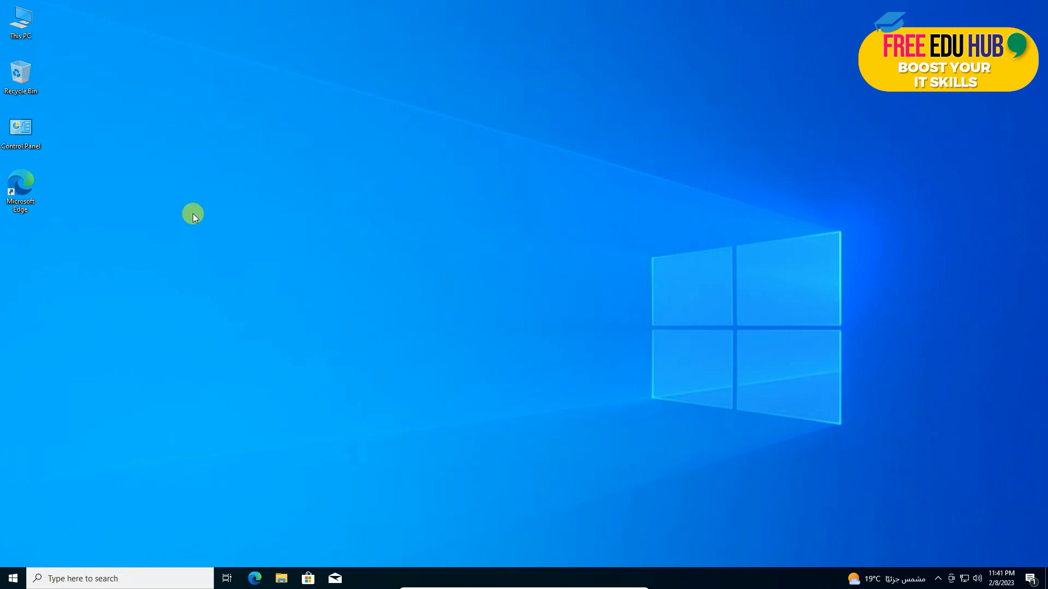
# - Open the properties of This PC in a maximized window, check the installed Windows edition, and close the window
pyautogui.rightClick(28, 34)
pyautogui.click(83, 159)
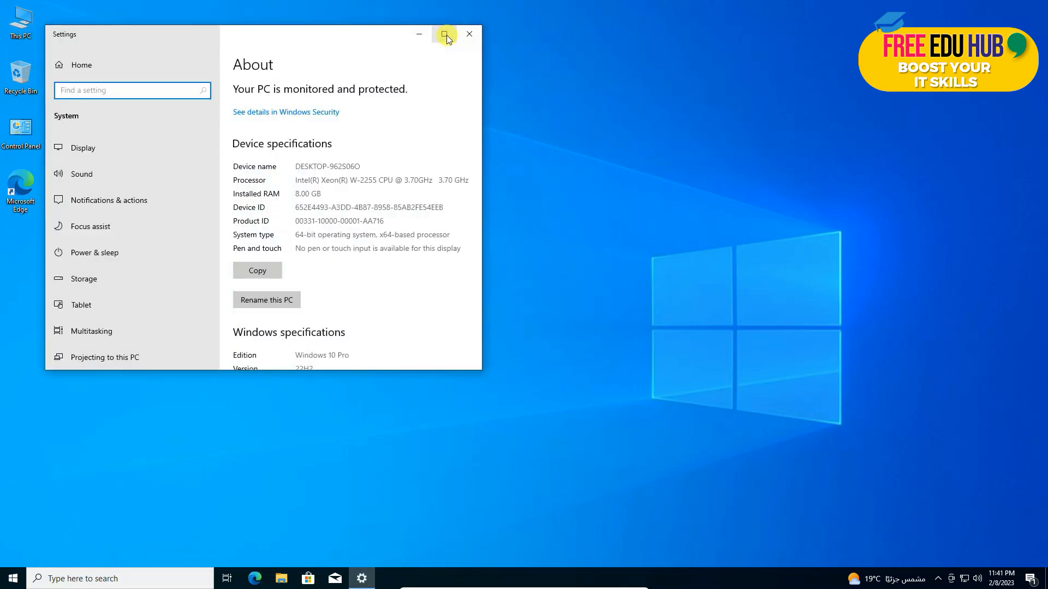
pyautogui.click(442, 35)
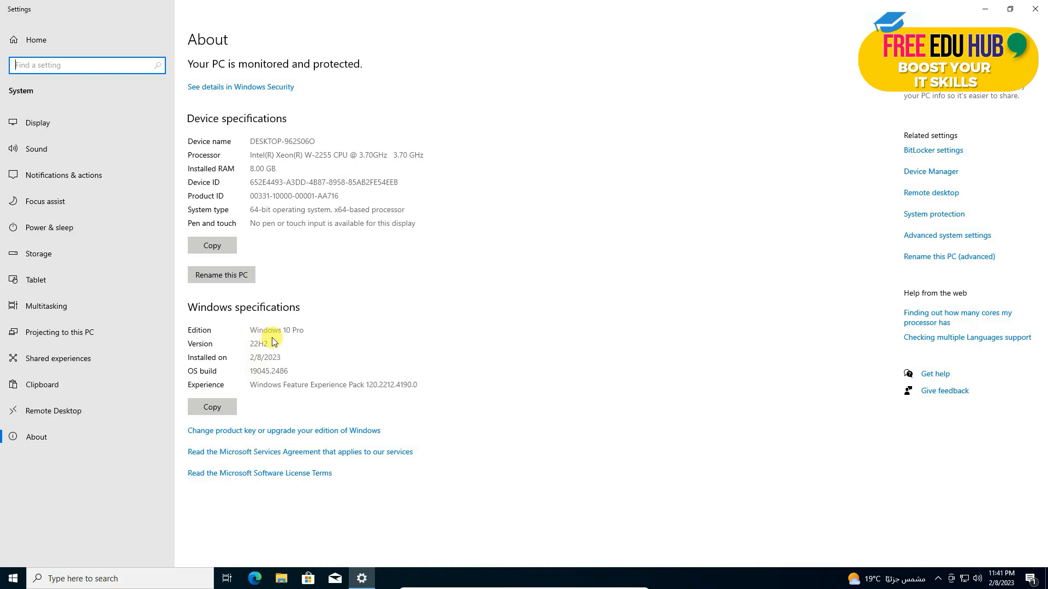
pyautogui.click(305, 330)
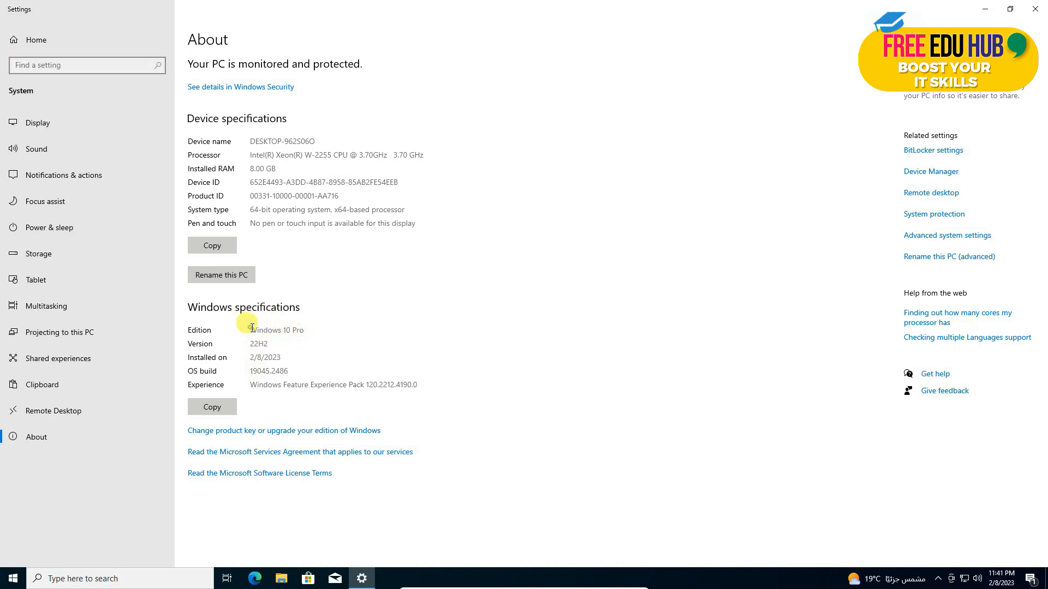
pyautogui.moveTo(246, 328); pyautogui.dragTo(315, 326)
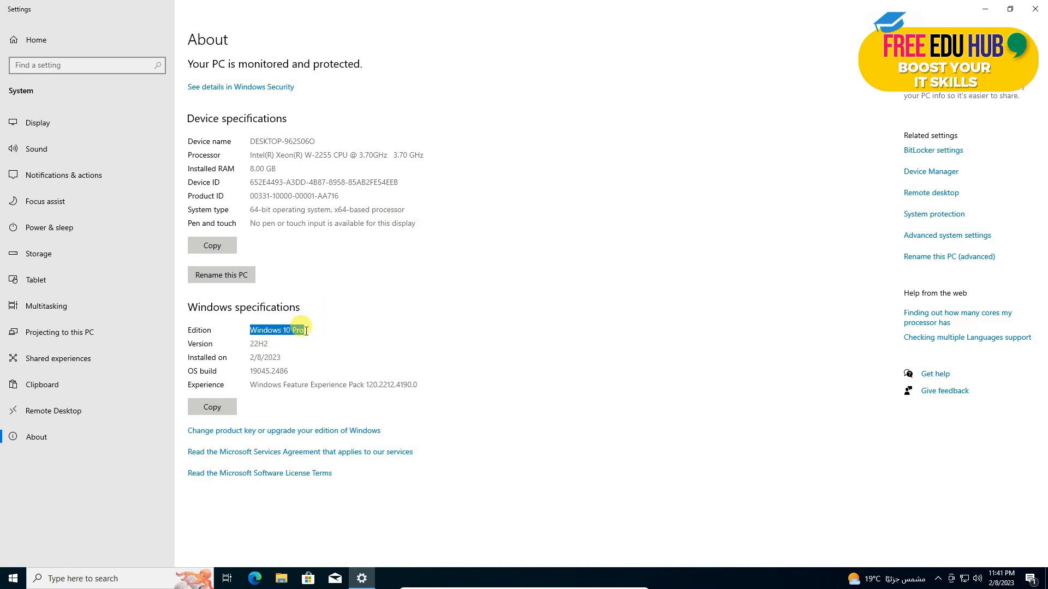
pyautogui.click(1036, 9)
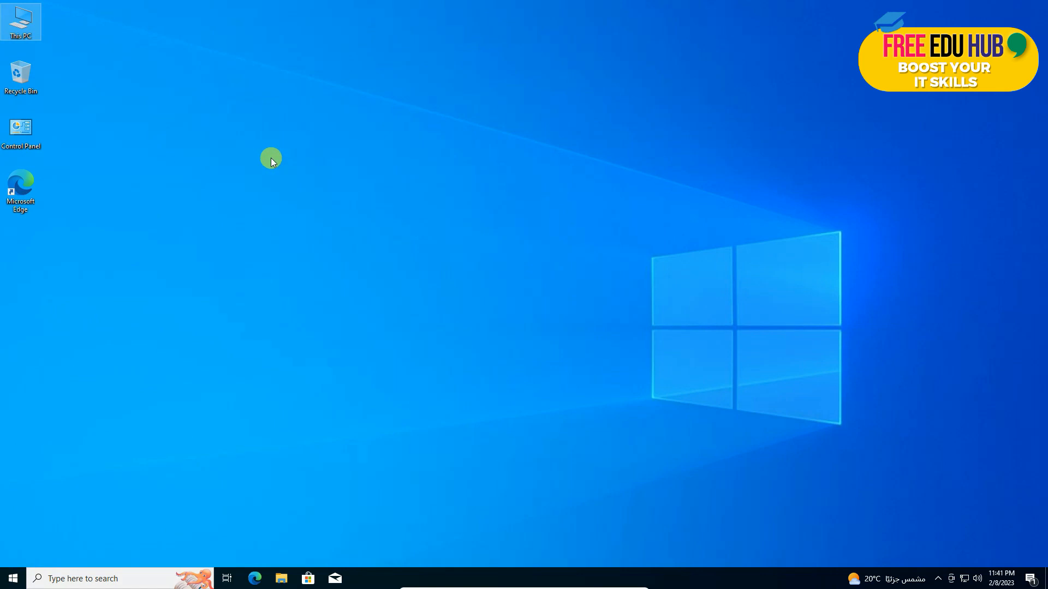
# - Open Control Panel in a maximized window and switch its view from categories to icons
pyautogui.doubleClick(28, 141)
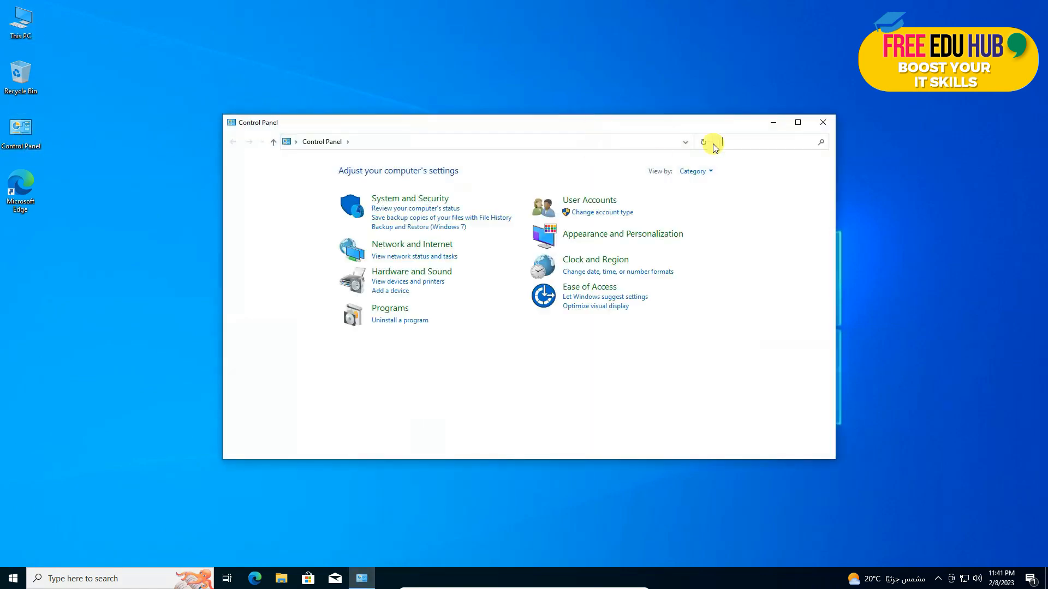
pyautogui.doubleClick(708, 123)
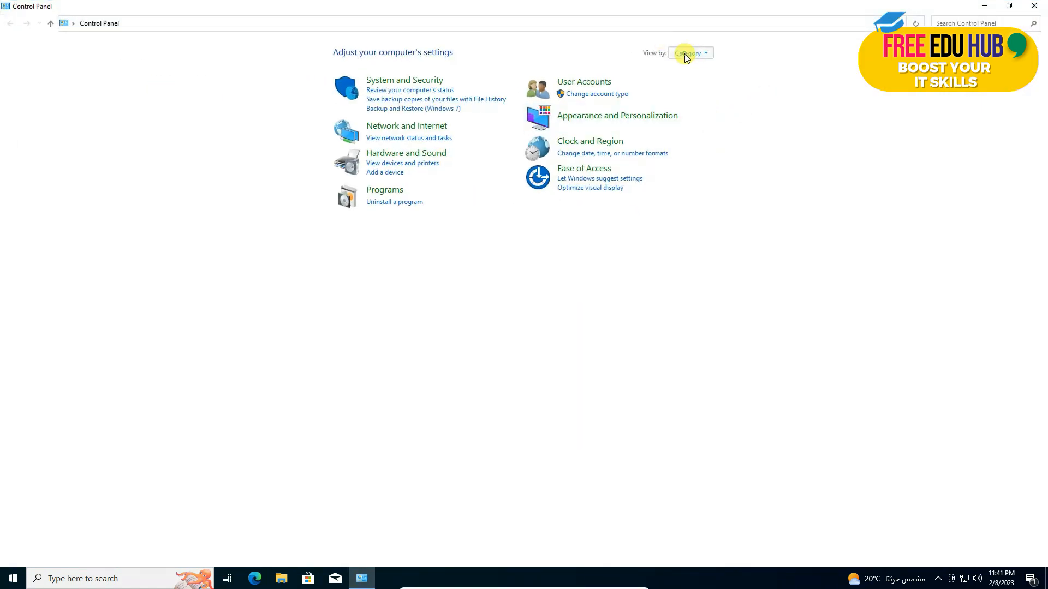
pyautogui.click(689, 53)
pyautogui.click(704, 87)
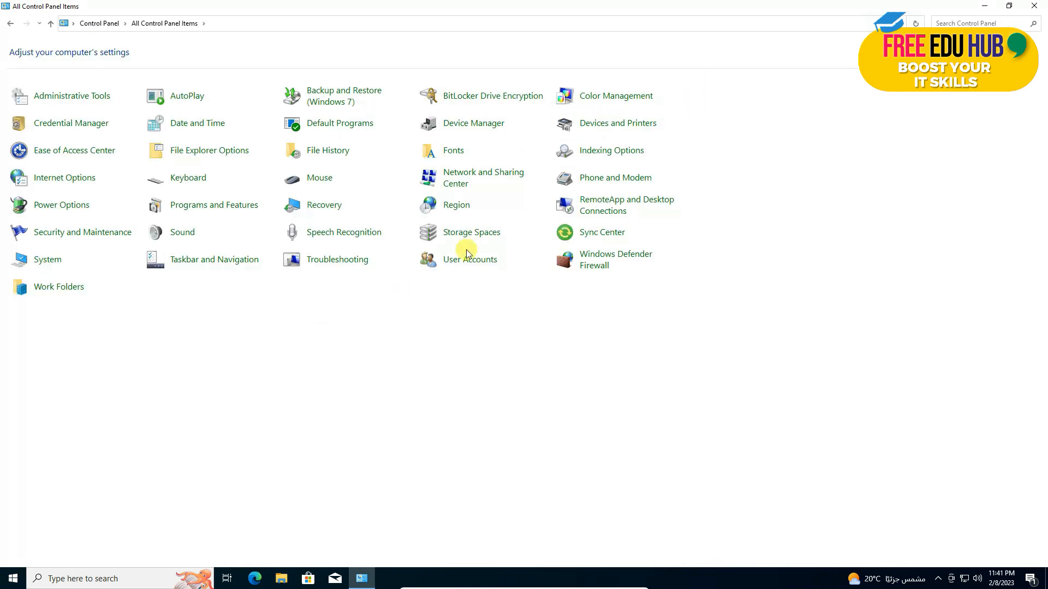
# - Go to Programs and Features and open the list for turning Windows features on or off in a maximized window
pyautogui.click(214, 210)
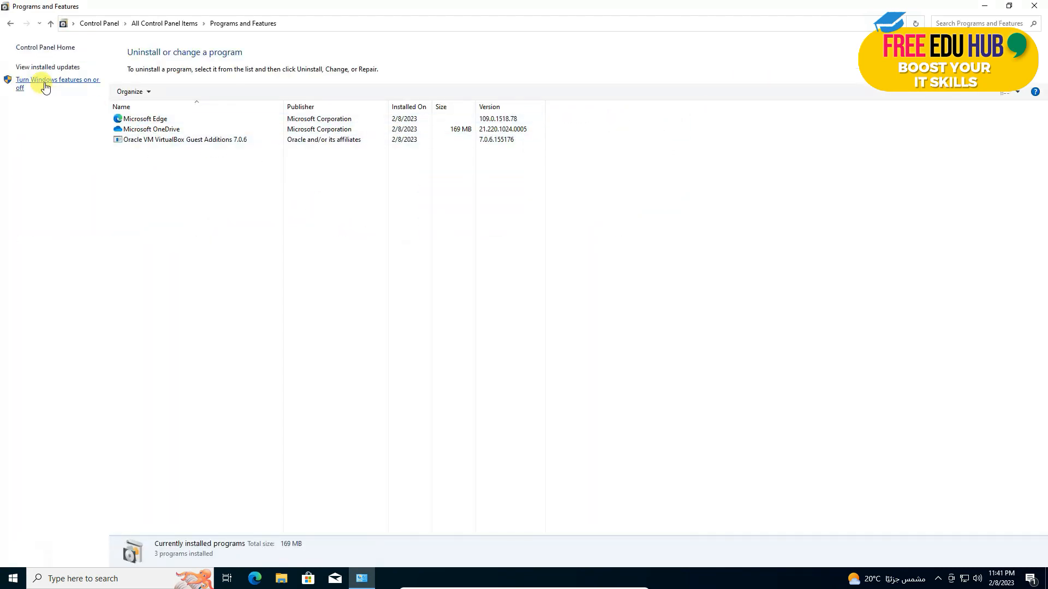
pyautogui.click(76, 85)
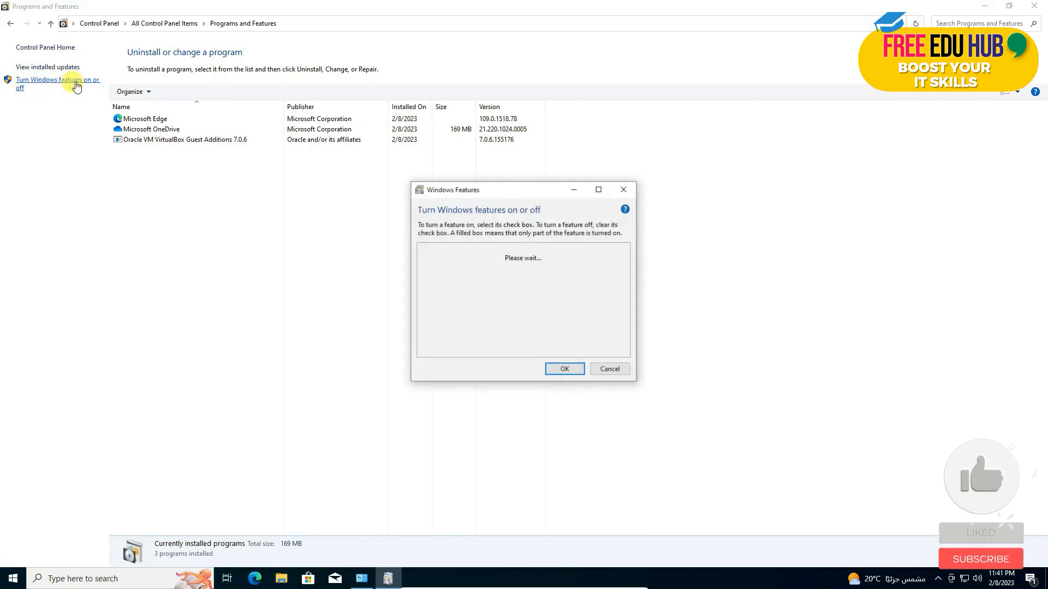
pyautogui.doubleClick(538, 191)
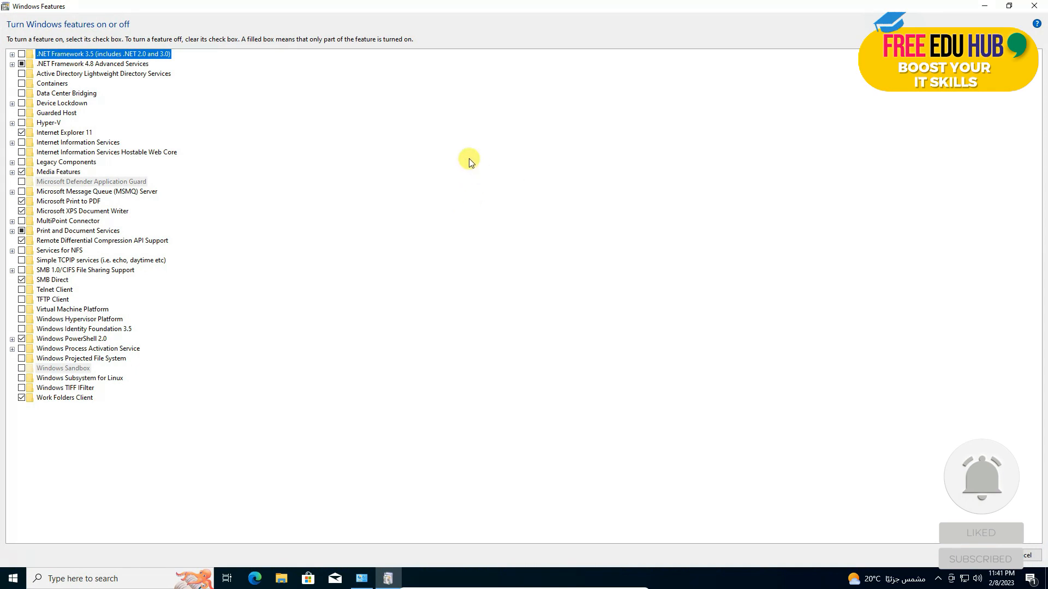
# - Turn on the Internet Information Services and Hyper-V features, including Hyper-V Services under Hyper-V Platform
pyautogui.click(23, 143)
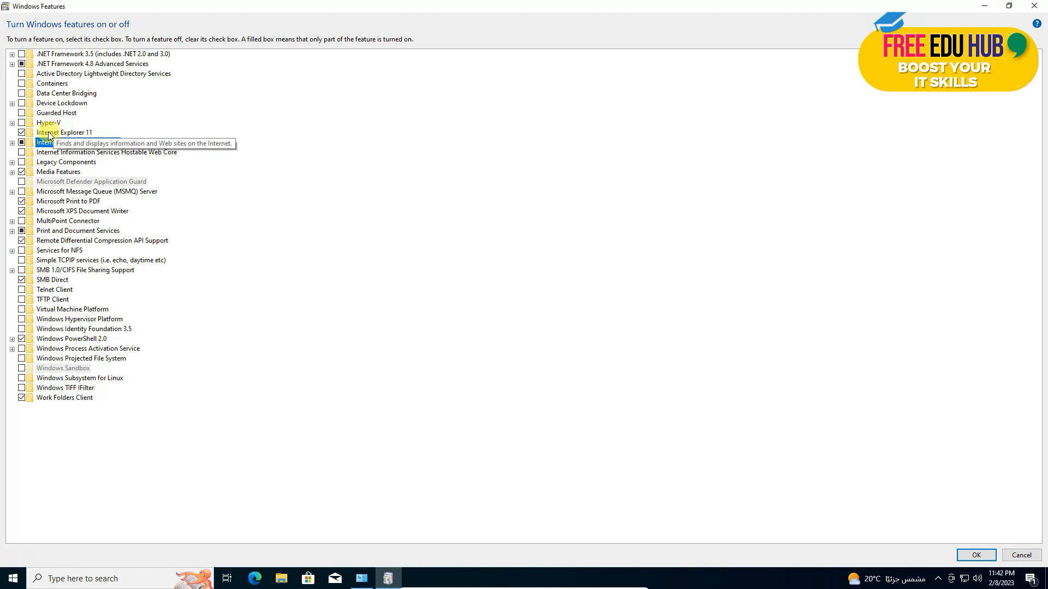
pyautogui.click(22, 123)
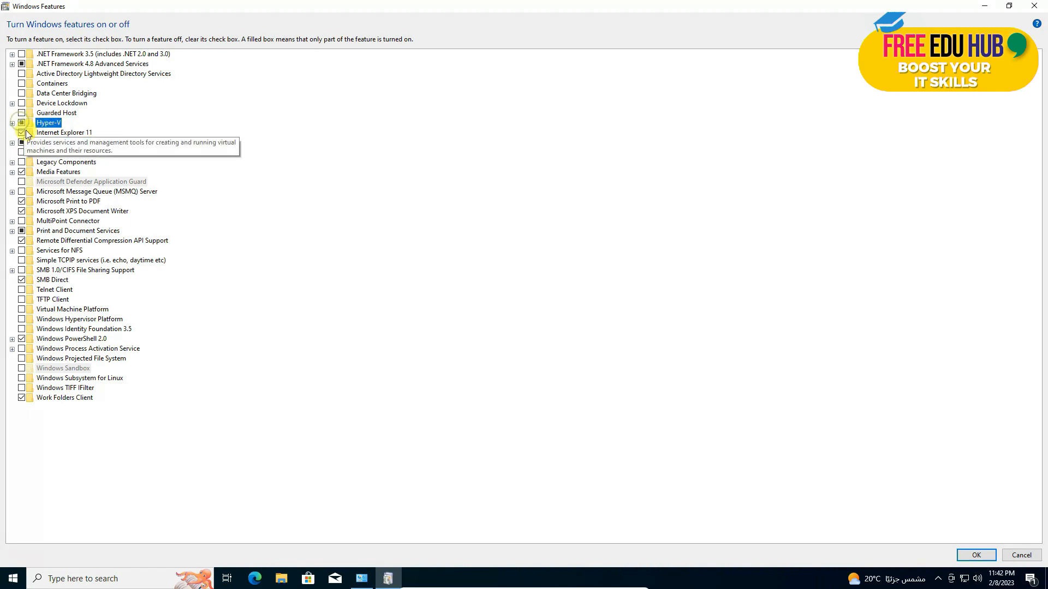
pyautogui.click(12, 123)
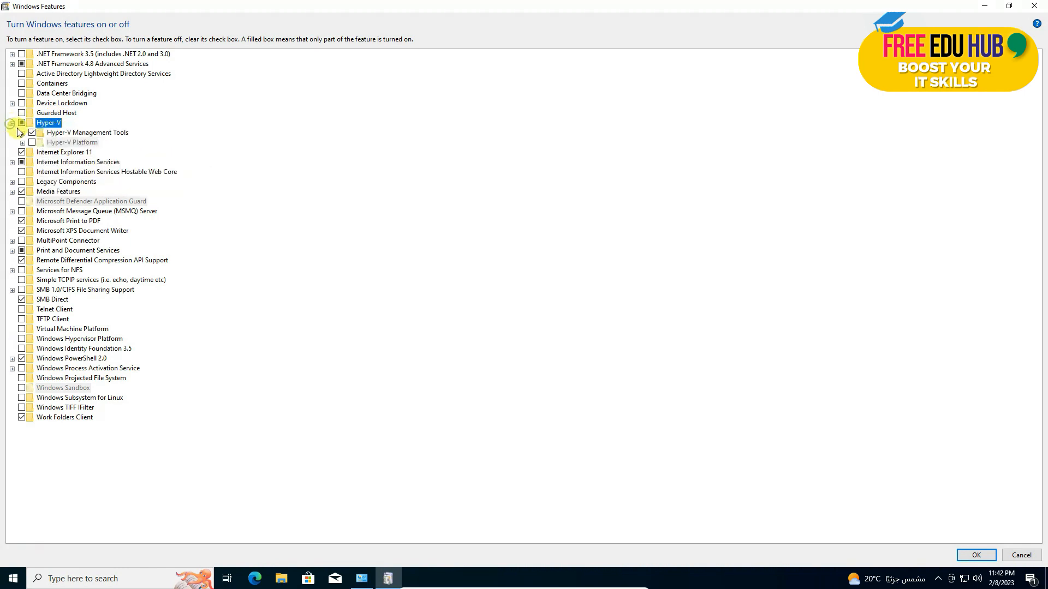
pyautogui.click(22, 133)
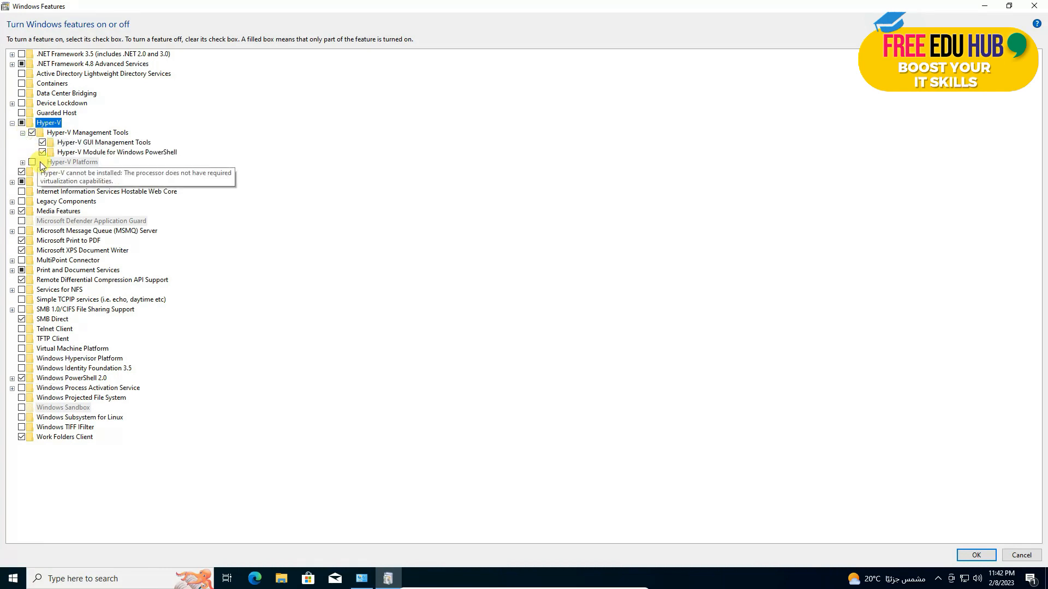
pyautogui.click(22, 162)
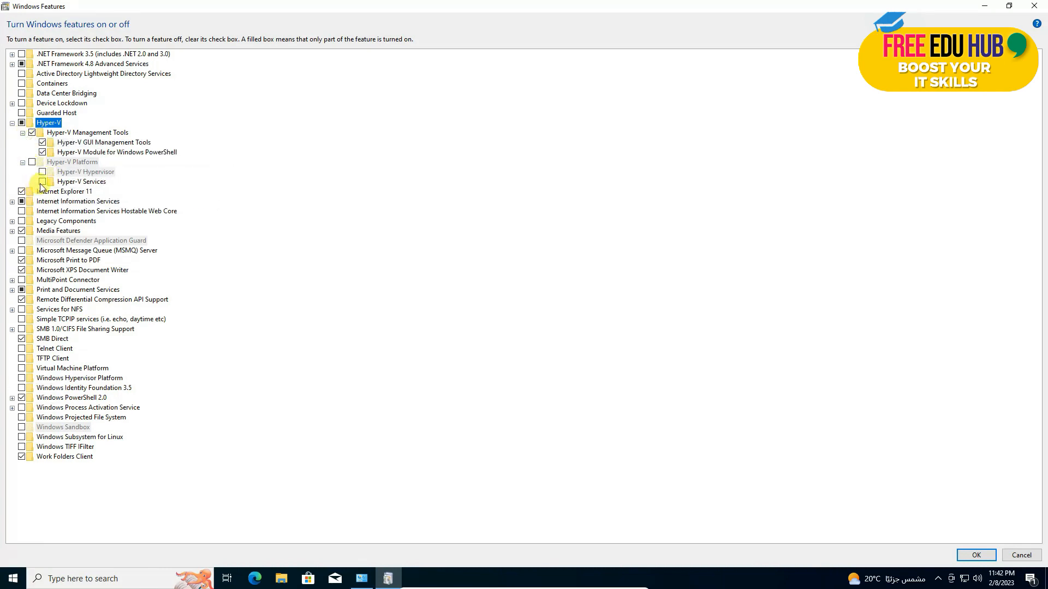
pyautogui.click(43, 182)
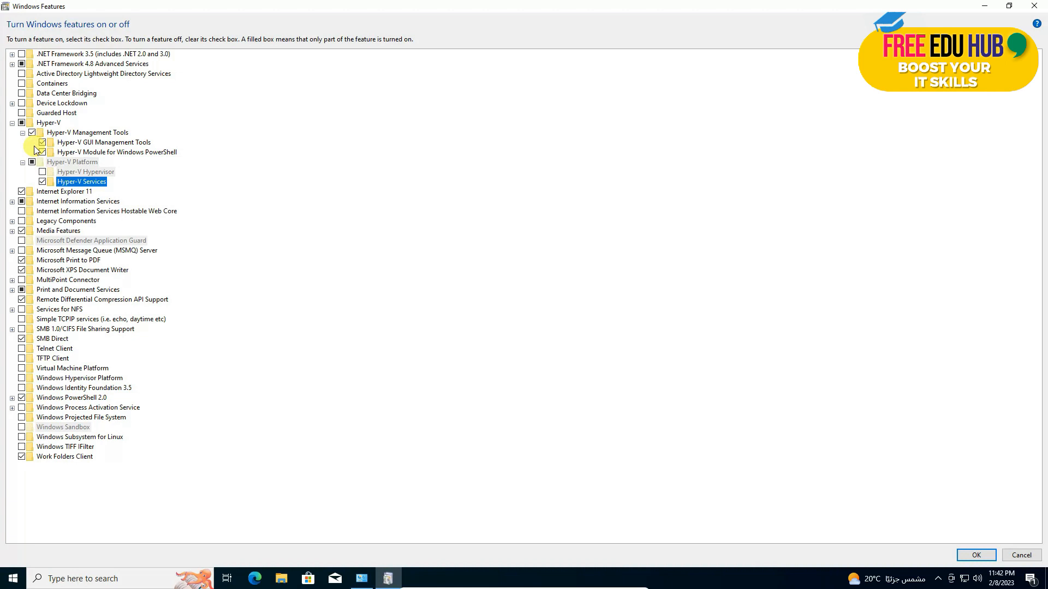
# - Collapse the Hyper-V feature and examine the Internet Information Services components down to World Wide Web Services
pyautogui.click(12, 123)
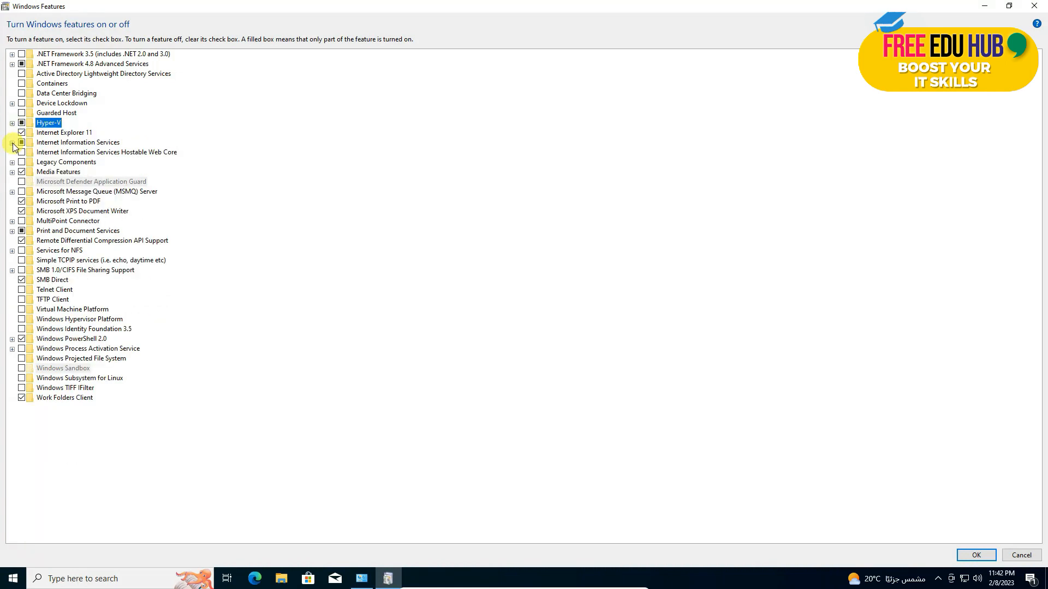
pyautogui.click(12, 143)
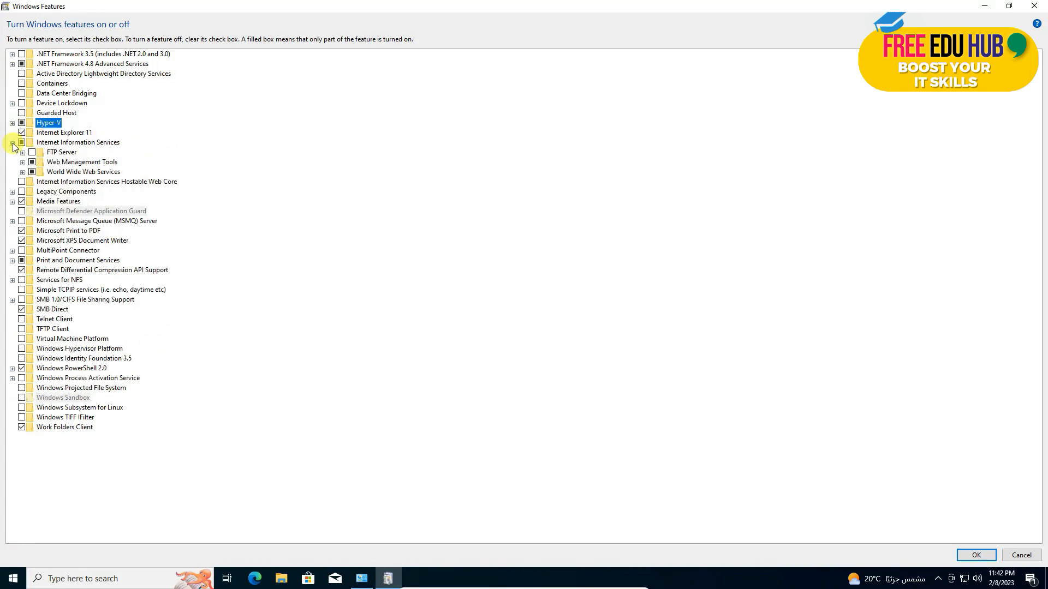
pyautogui.click(22, 173)
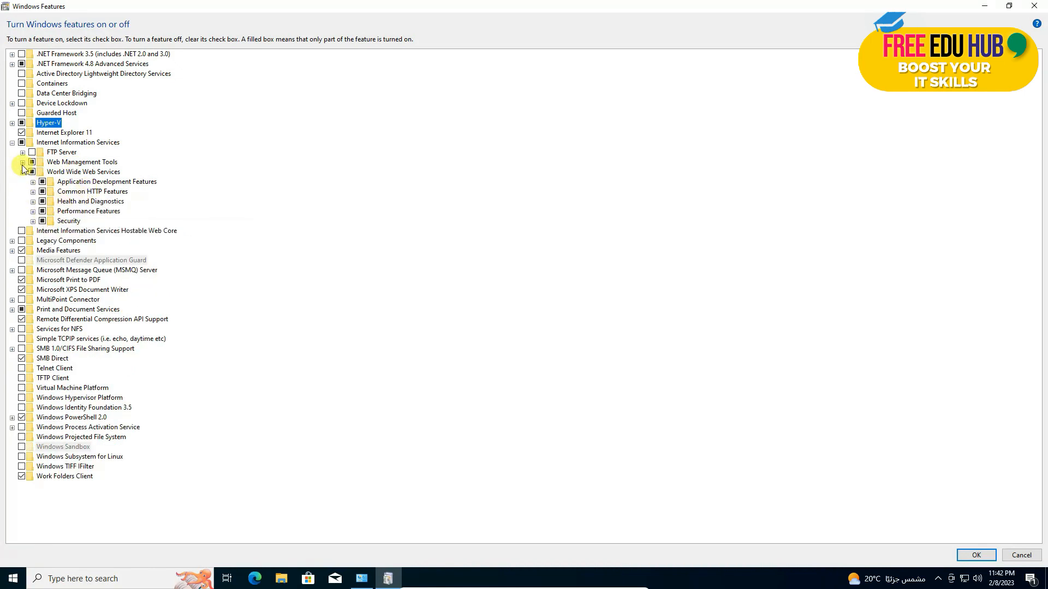
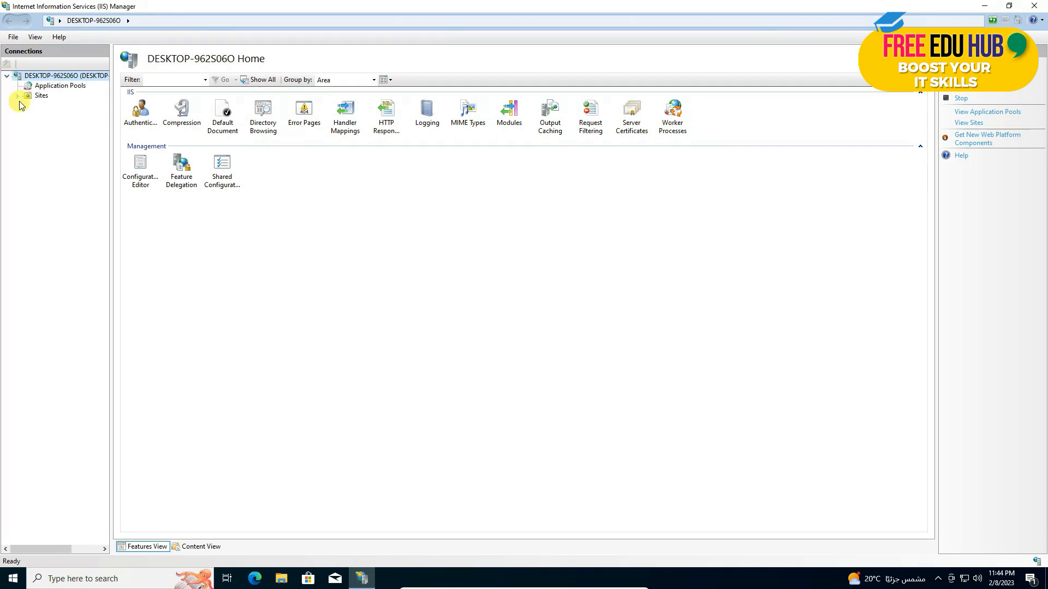
# - Select Default Web Site under Sites in Internet Information Services (IIS) Manager and check its available site commands
pyautogui.click(17, 95)
pyautogui.click(64, 107)
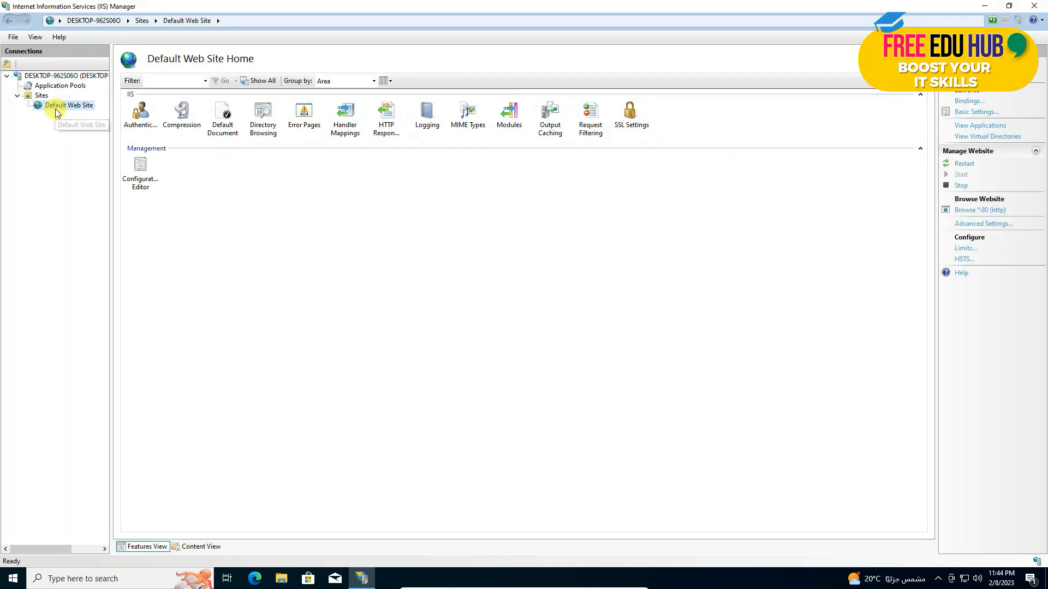
pyautogui.rightClick(54, 110)
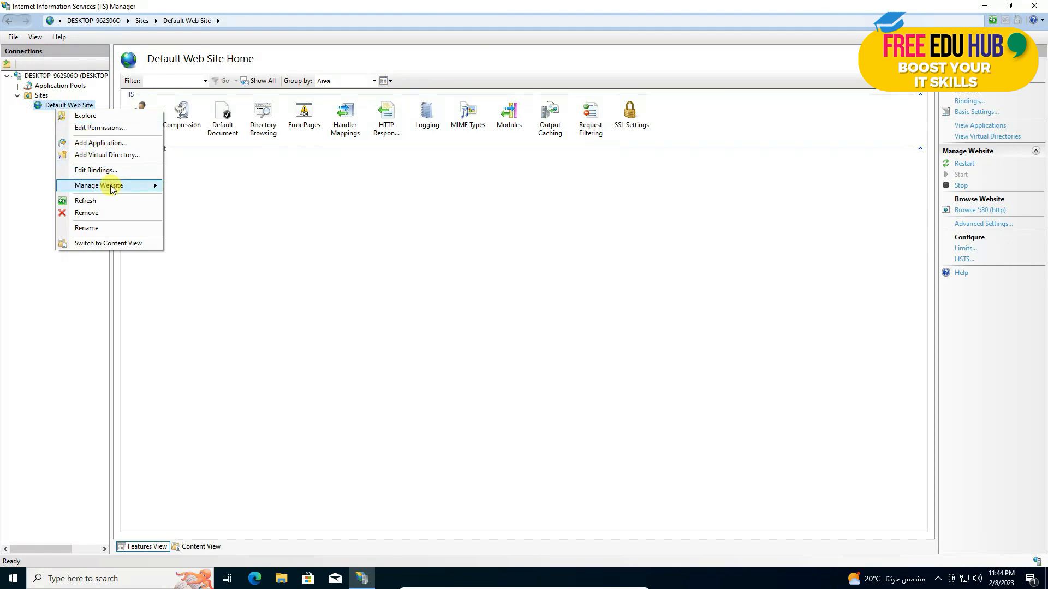
pyautogui.moveTo(117, 186)
pyautogui.click(379, 222)
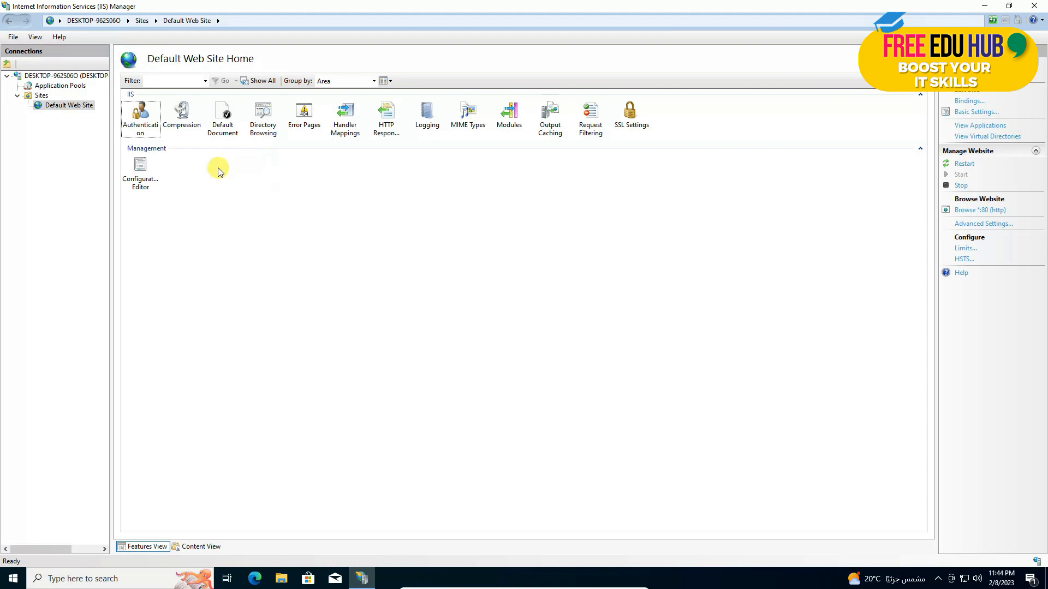
# - Shrink the IIS Manager window and browse to C:\inetpub\wwwroot to view the default website's files
pyautogui.click(1009, 6)
pyautogui.doubleClick(24, 27)
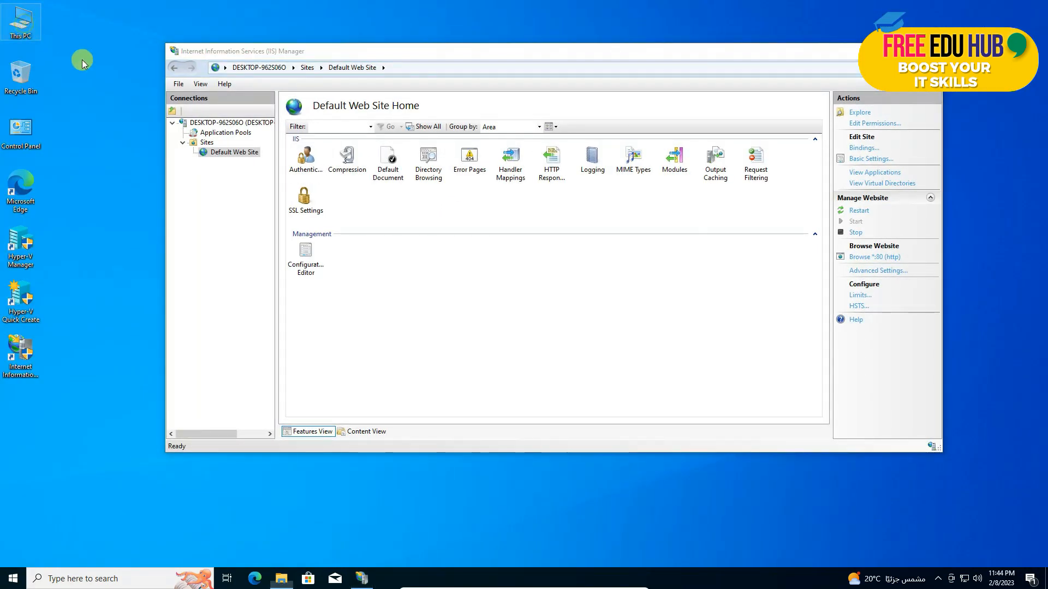
pyautogui.doubleClick(372, 314)
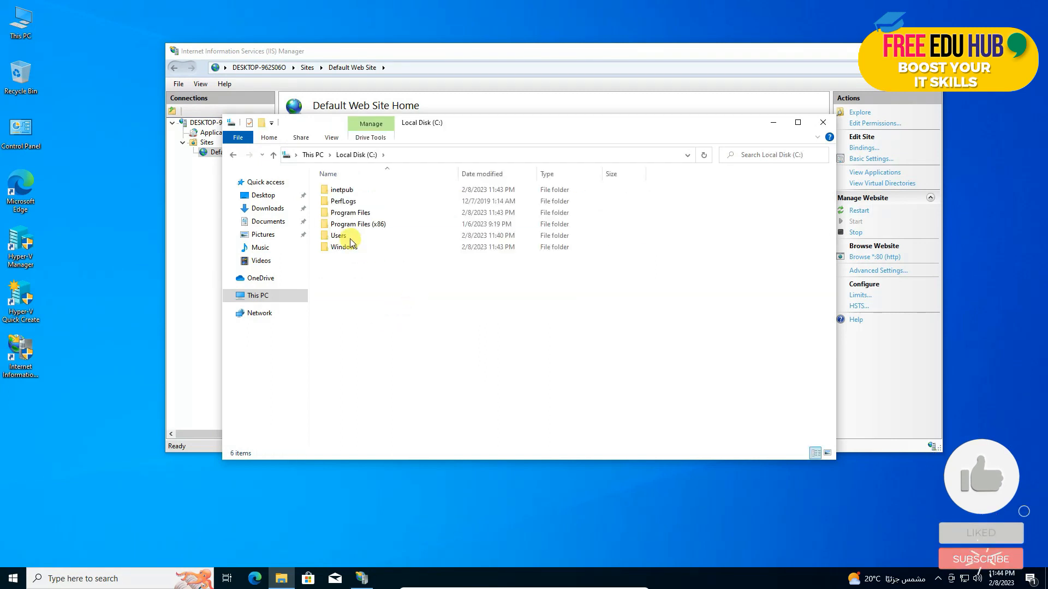
pyautogui.doubleClick(343, 195)
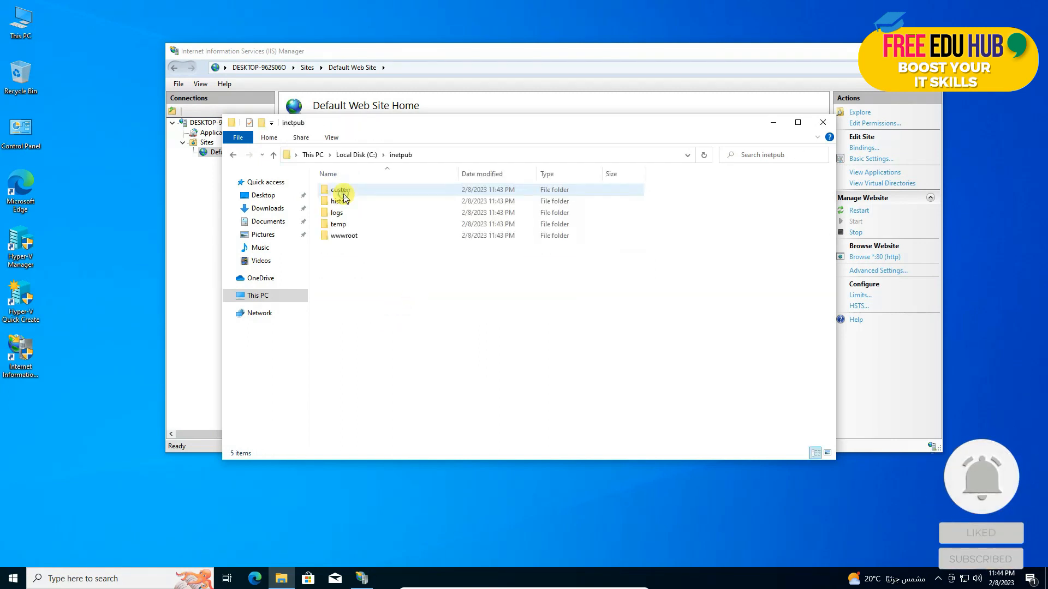
pyautogui.doubleClick(595, 125)
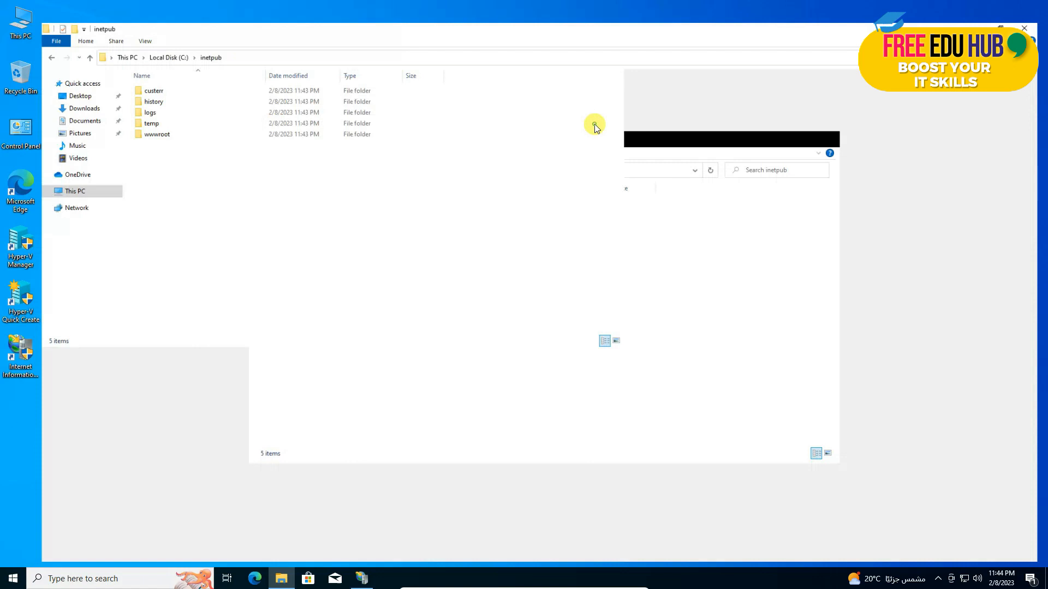
pyautogui.doubleClick(116, 120)
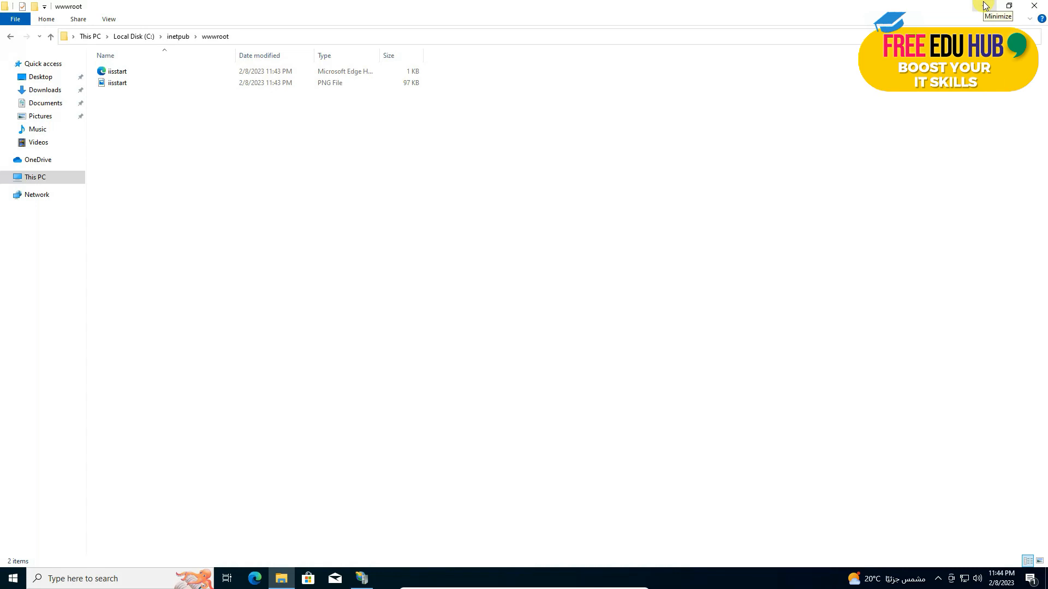
pyautogui.click(1008, 6)
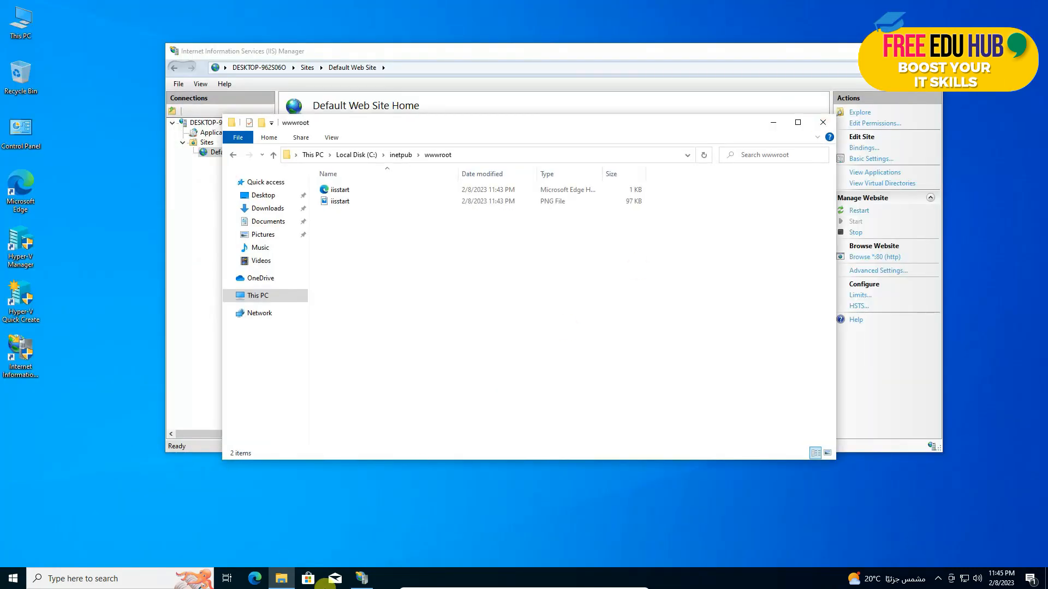
# - Switch to Microsoft Edge, start it without importing data, and load localhost to test the default website
pyautogui.click(256, 578)
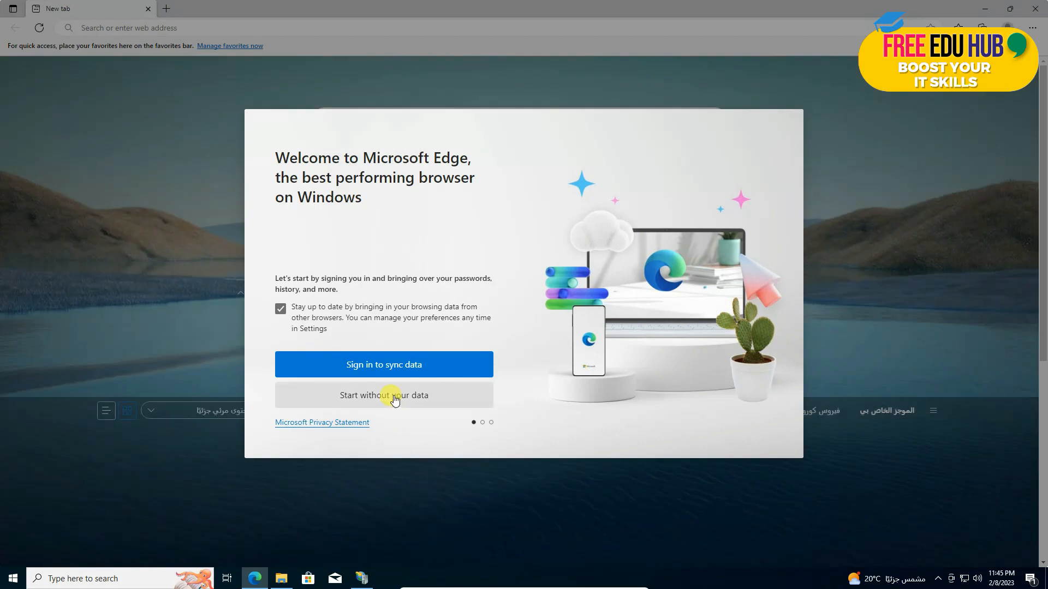
pyautogui.click(386, 394)
pyautogui.click(385, 404)
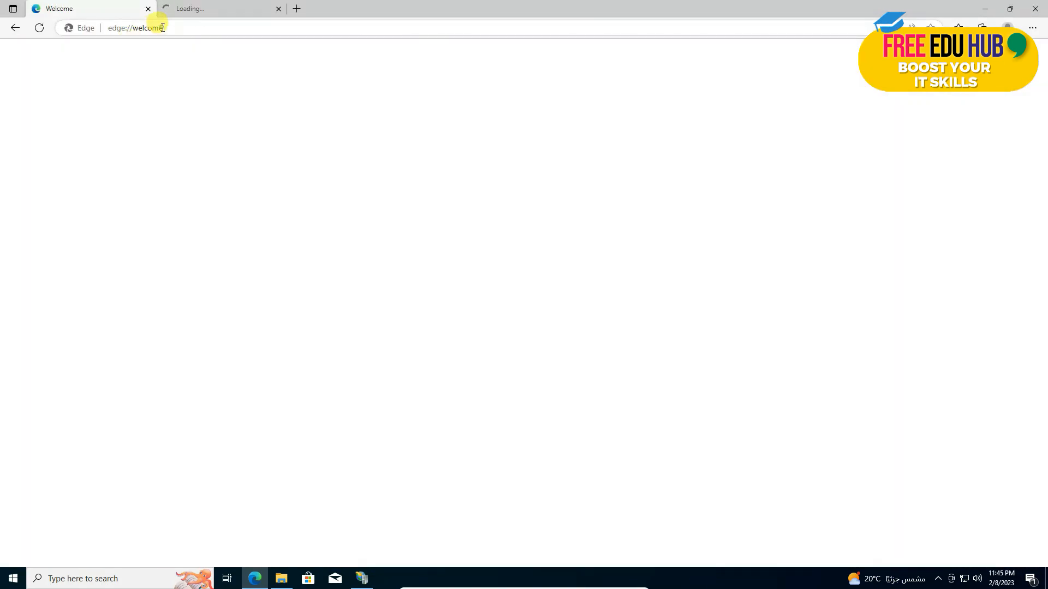
pyautogui.click(158, 25)
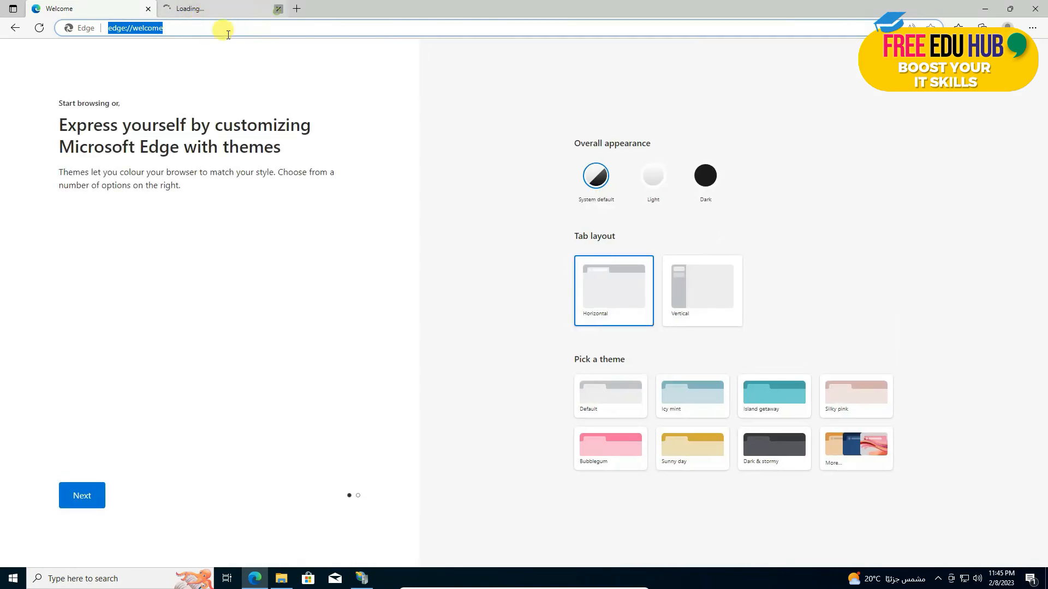
pyautogui.write('localhost')
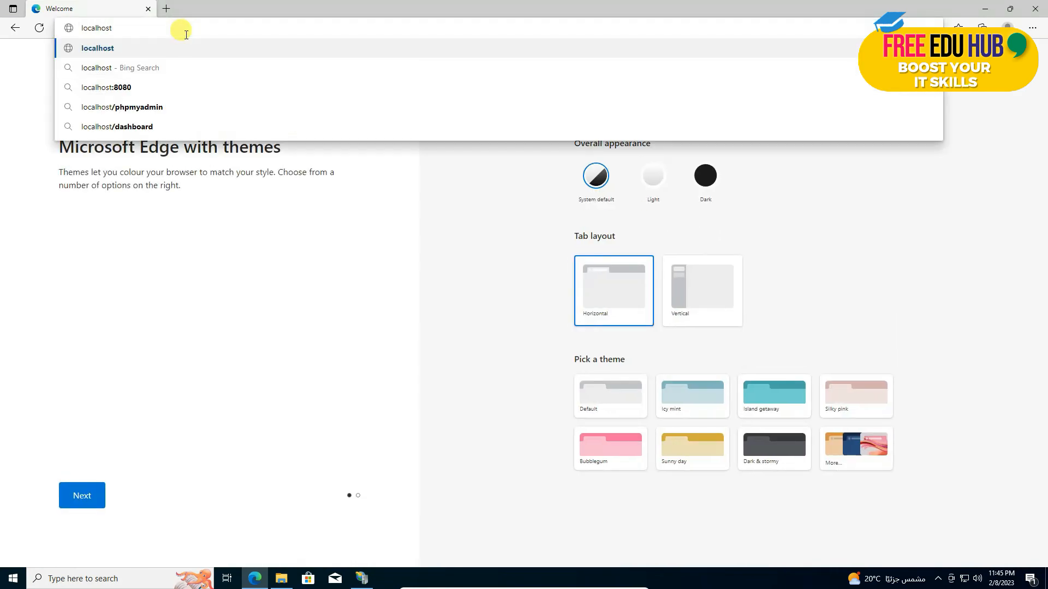
pyautogui.press('Return')
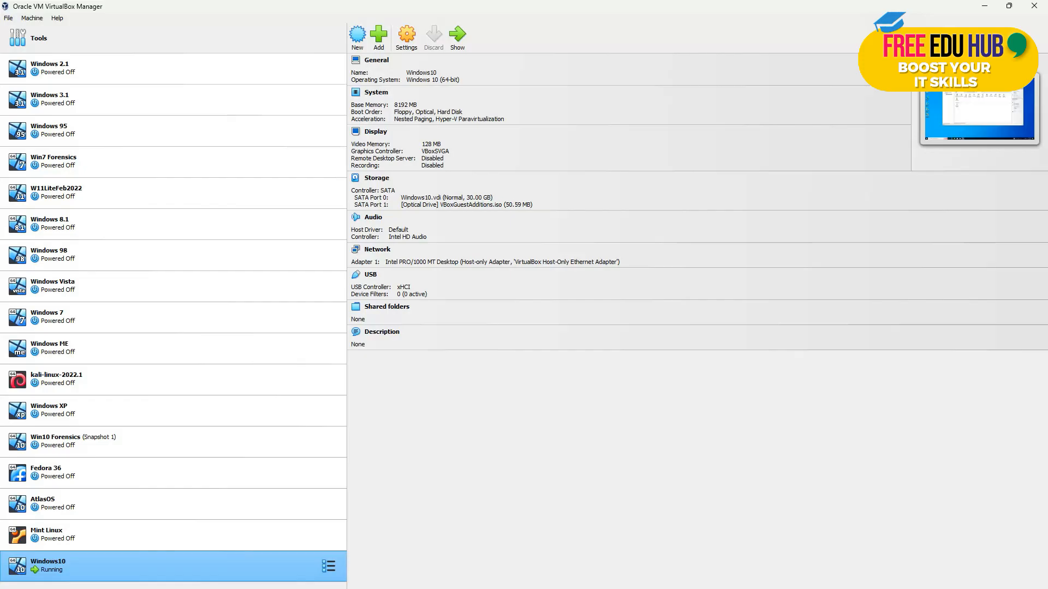
# - Attach network Adapter 1 of the Windows10 machine to the Host-only Adapter in VirtualBox Manager and save the settings
pyautogui.click(399, 42)
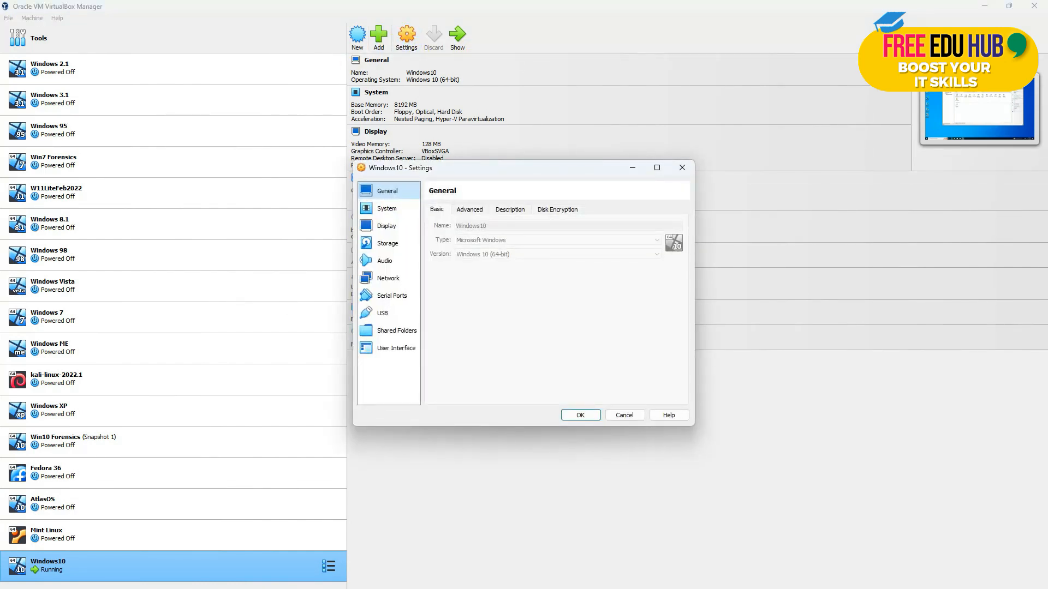
pyautogui.click(388, 278)
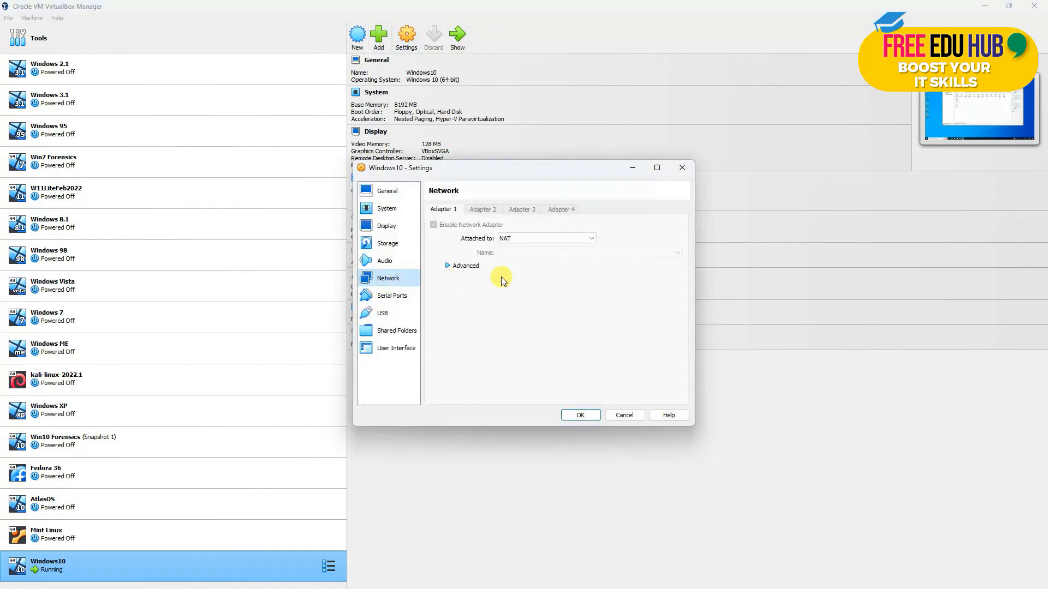
pyautogui.click(544, 236)
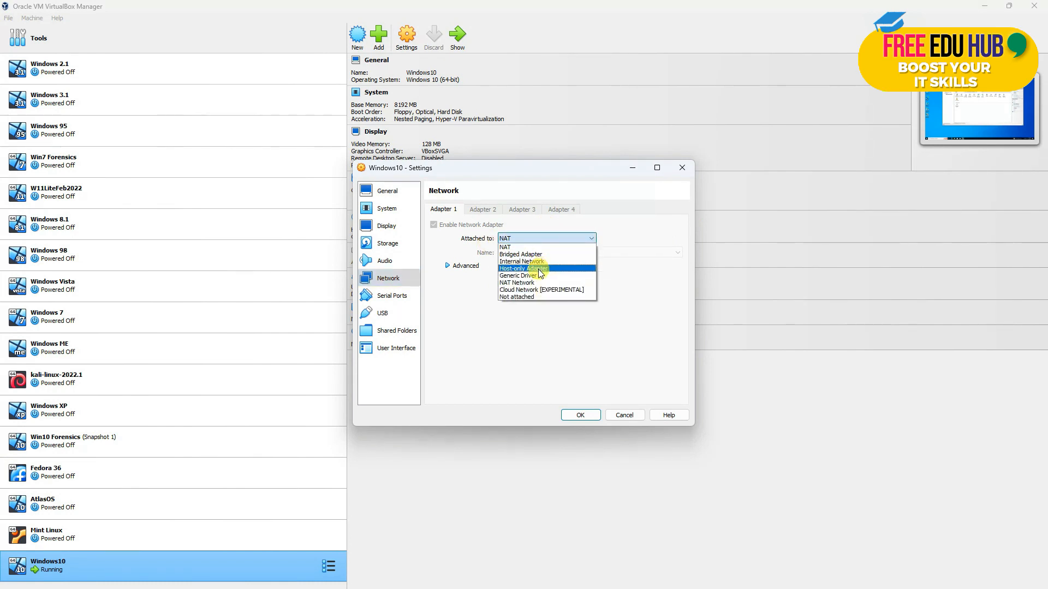
pyautogui.click(556, 269)
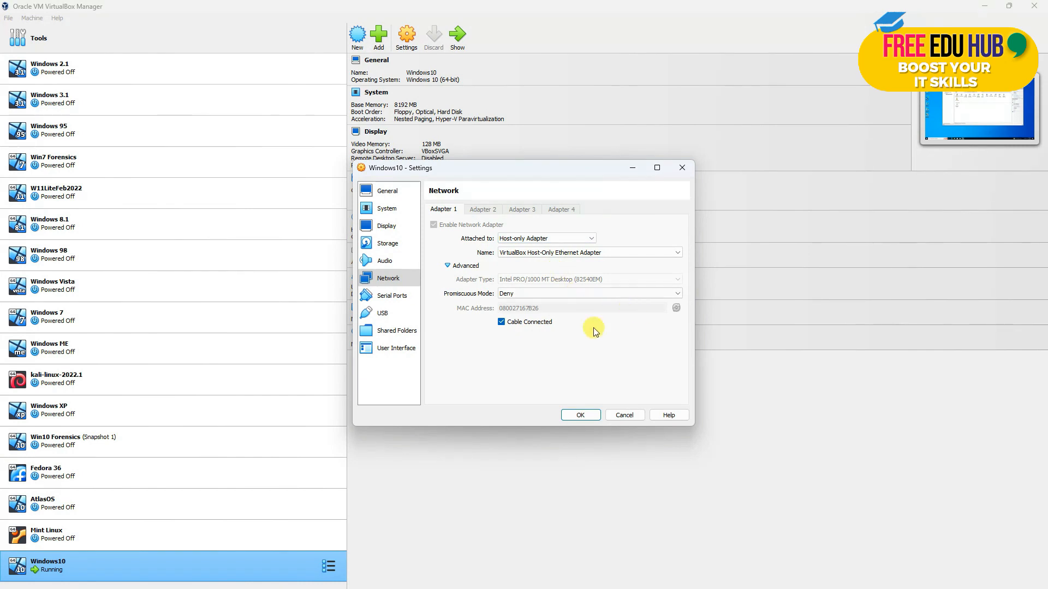
pyautogui.click(580, 416)
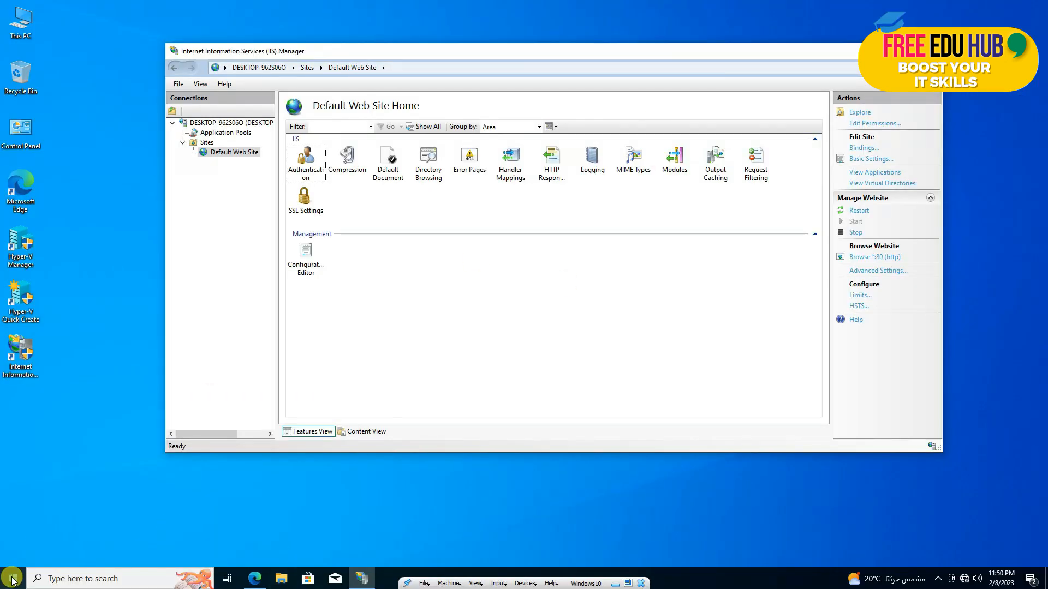
# - Open a command prompt in the Windows 10 virtual machine and run ipconfig to find its IPv4 address
pyautogui.rightClick(12, 580)
pyautogui.click(103, 517)
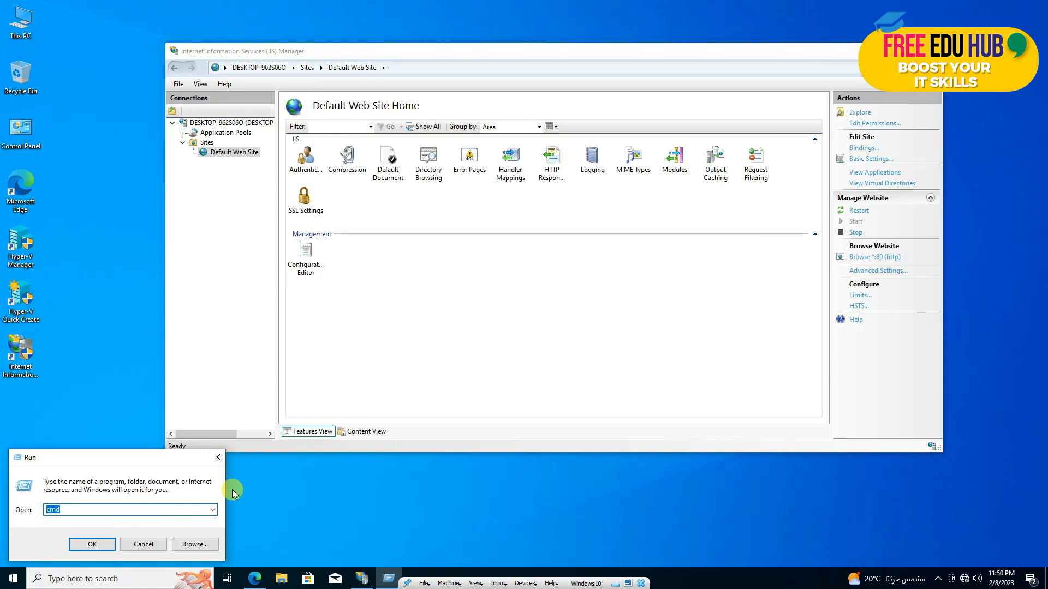
pyautogui.press('Return')
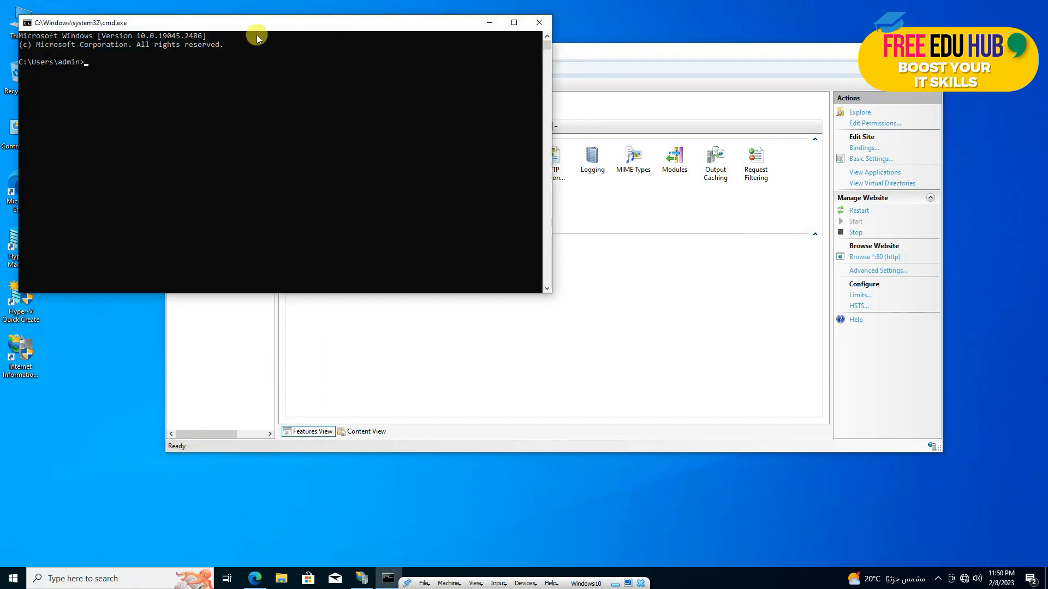
pyautogui.click(232, 101)
pyautogui.write('ipconfig')
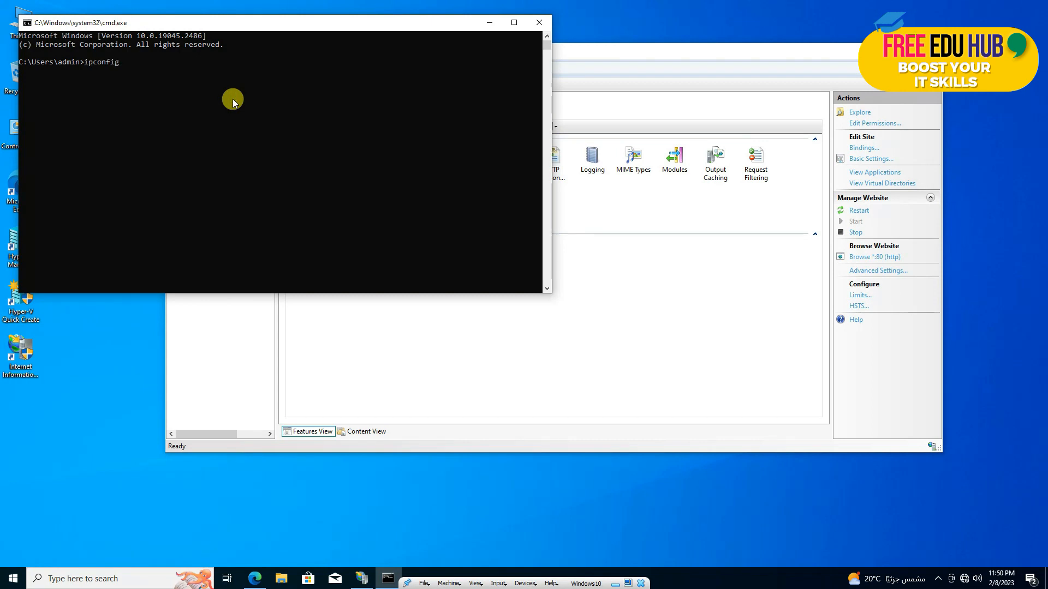
pyautogui.press('Return')
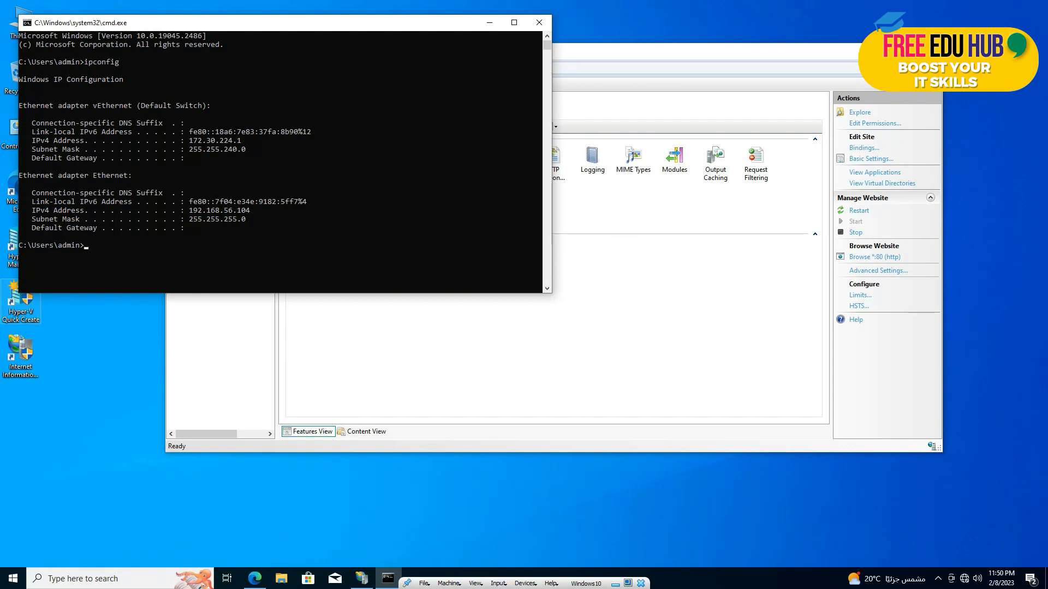
# - Ping 192.168.56.104 from a command prompt on the host computer, and close that prompt when done
pyautogui.moveTo(0, 235); pyautogui.dragTo(451, 187)
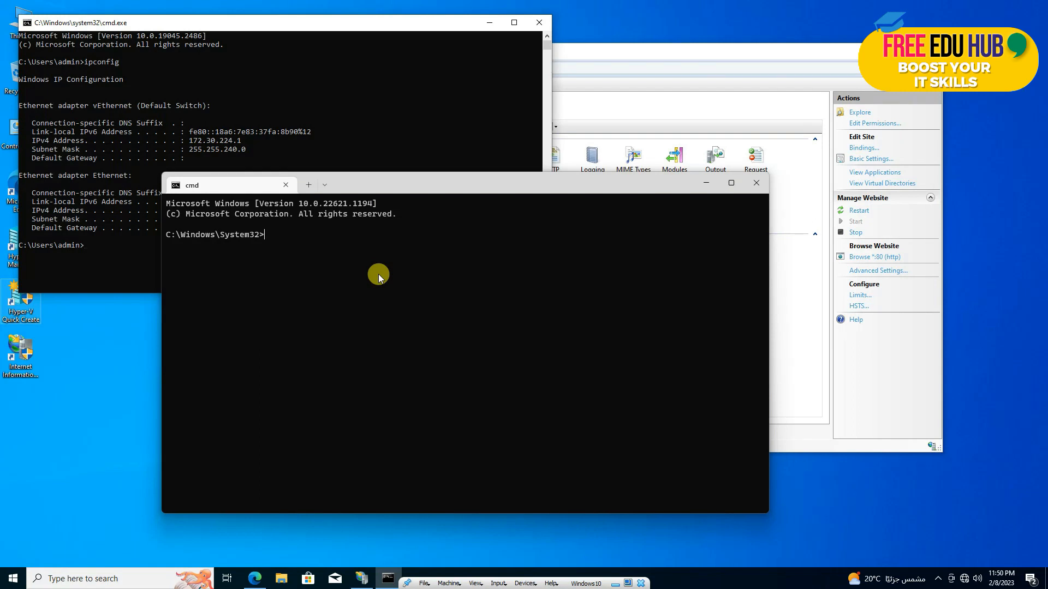
pyautogui.write('ping')
pyautogui.moveTo(435, 187); pyautogui.dragTo(625, 194)
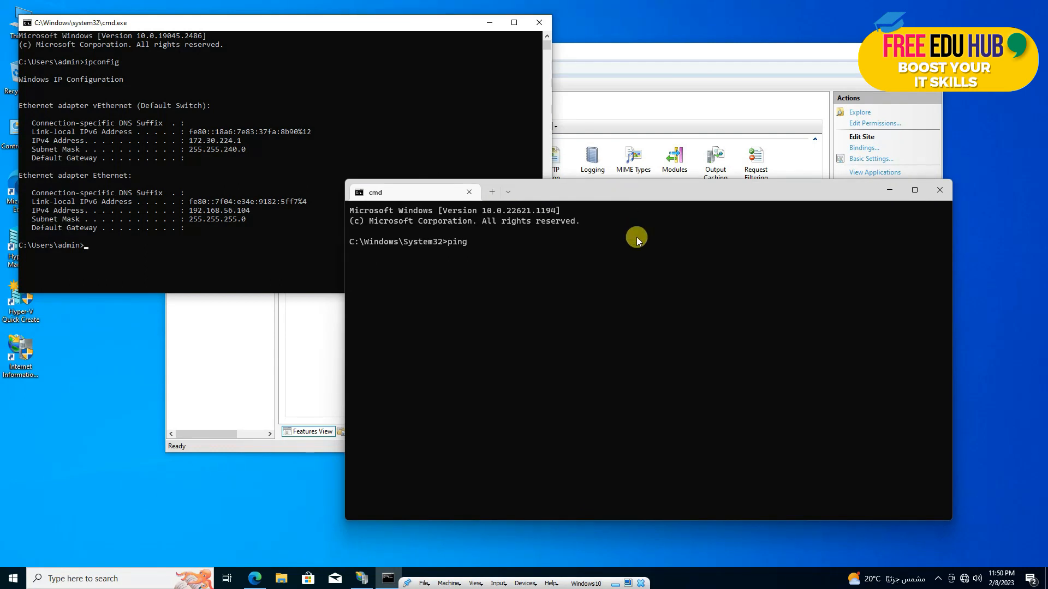
pyautogui.write('192.168.56.104')
pyautogui.press('Return')
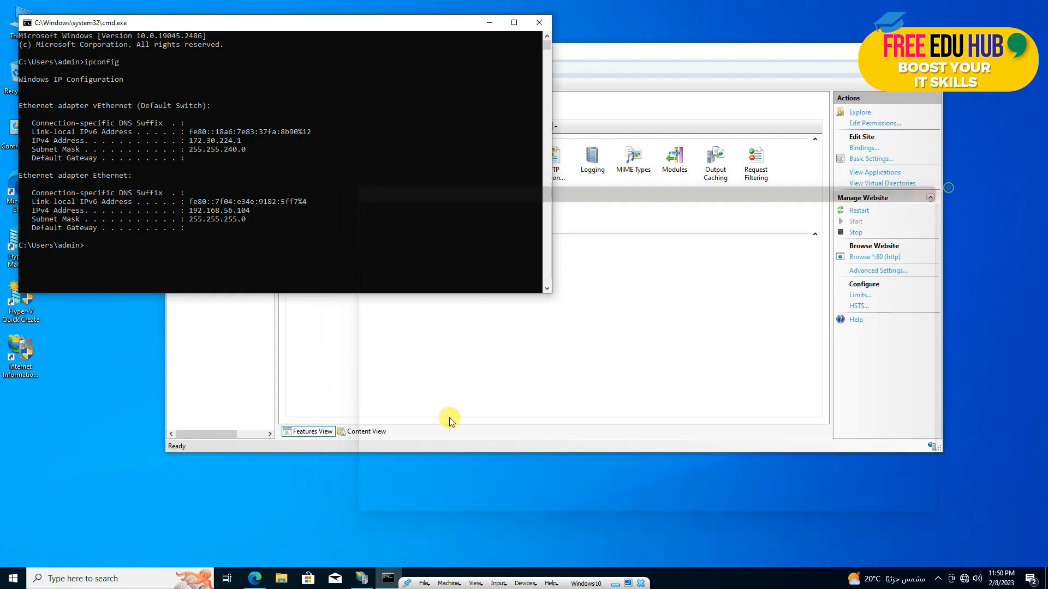
pyautogui.click(939, 190)
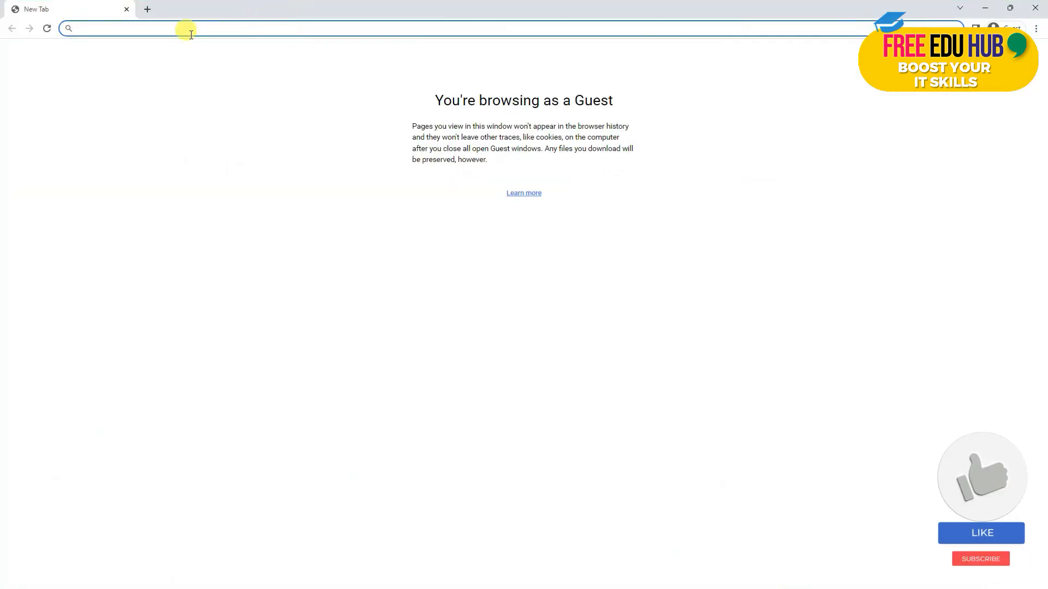
pyautogui.write('http://192.168.56.104/')
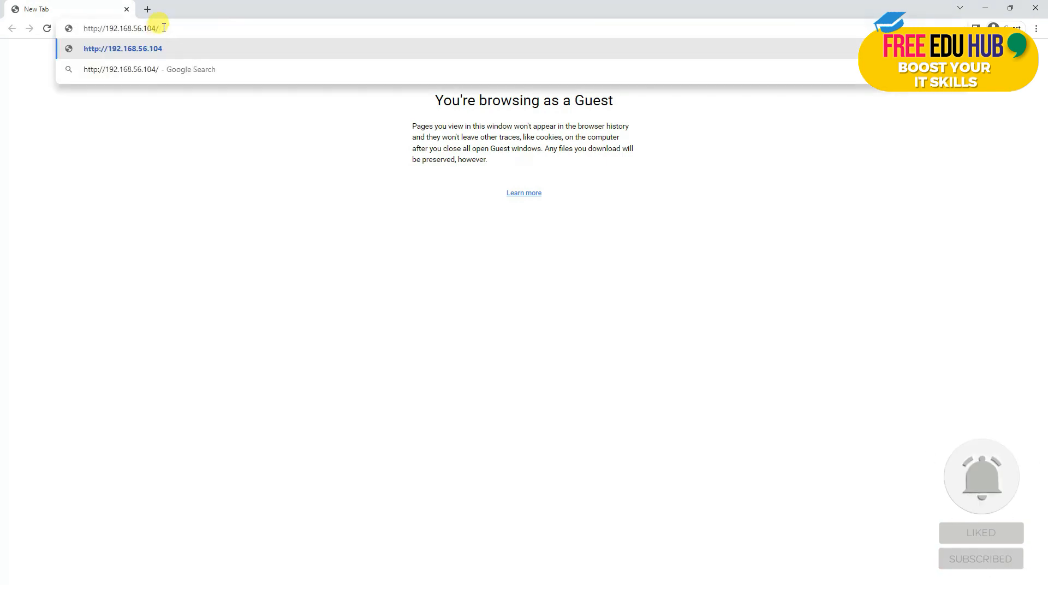
pyautogui.press('Return')
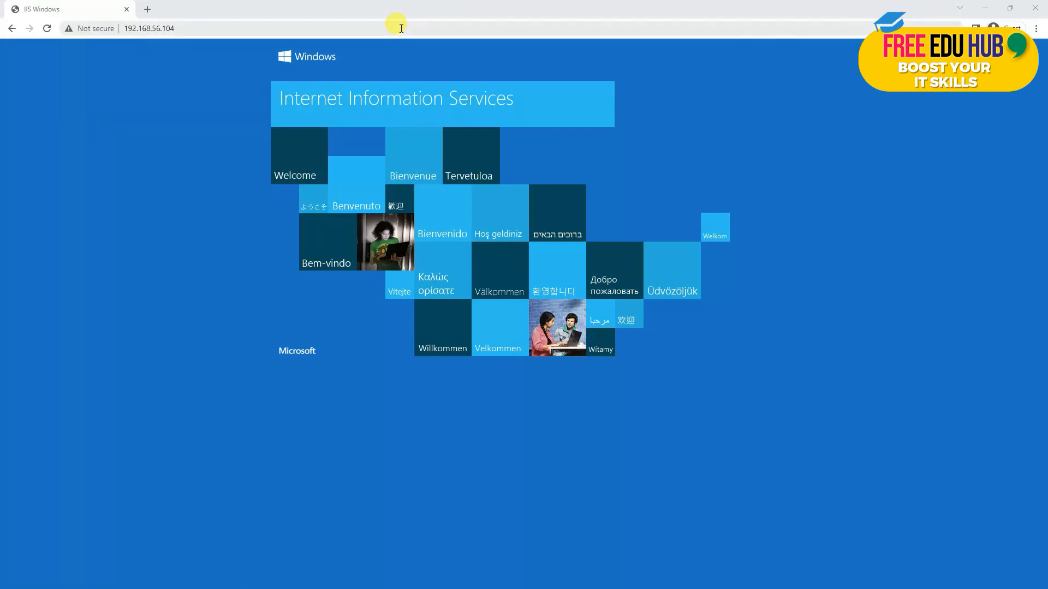
pyautogui.doubleClick(420, 9)
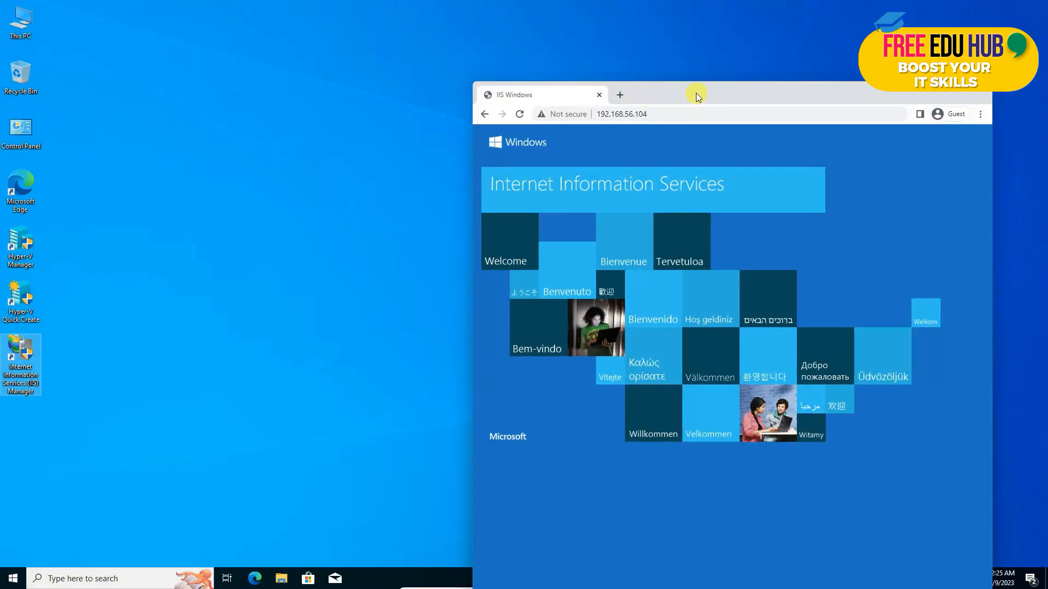
pyautogui.moveTo(696, 93); pyautogui.dragTo(550, 65)
pyautogui.click(512, 87)
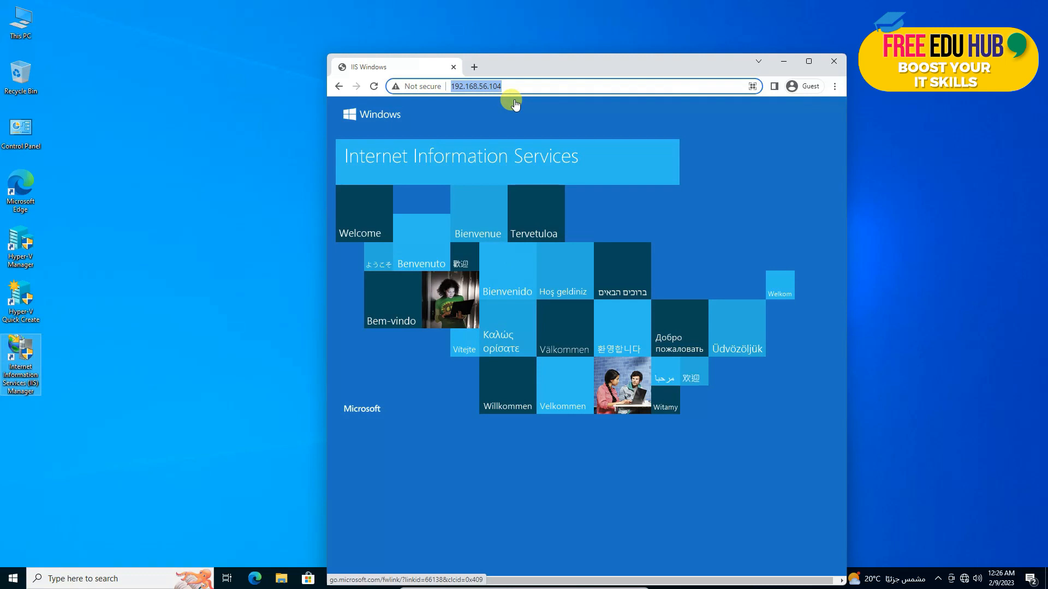
pyautogui.click(833, 61)
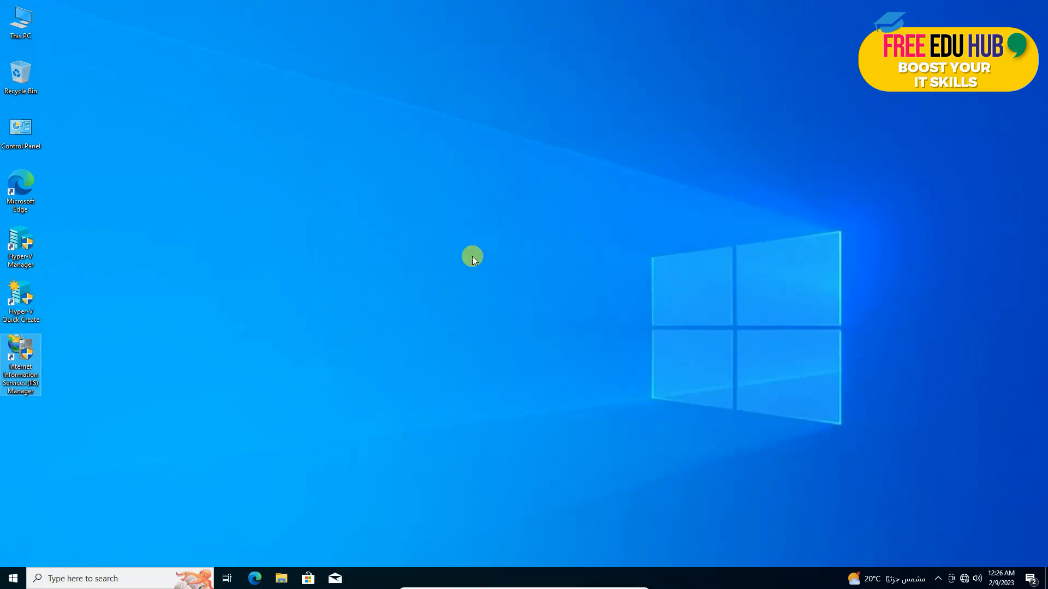
# - Switch to Hyper-V Manager in the Windows 10 machine and maximize its window
pyautogui.click(24, 250)
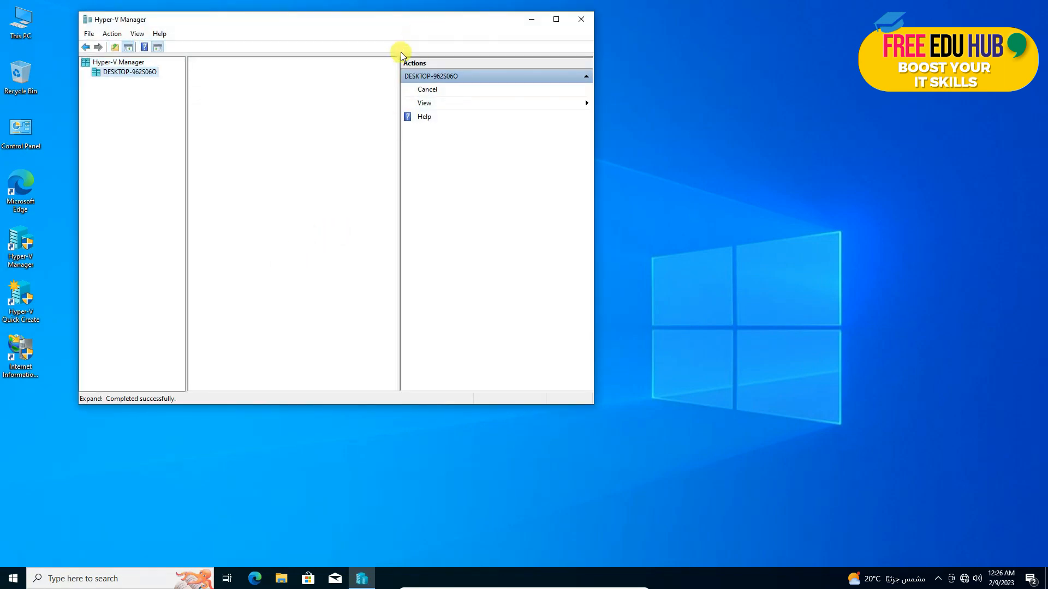
pyautogui.moveTo(420, 22); pyautogui.dragTo(404, 40)
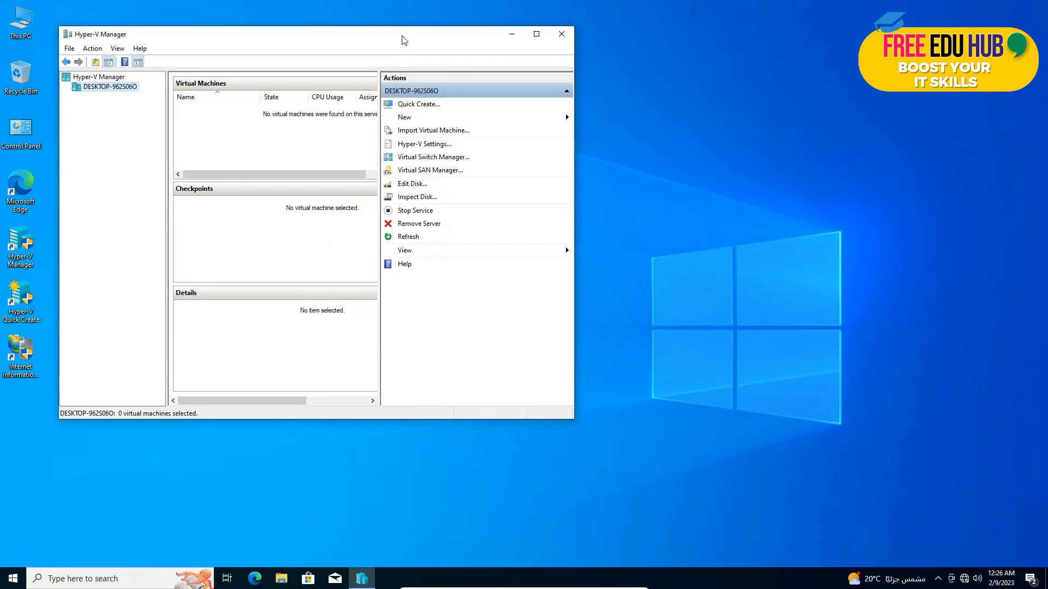
pyautogui.doubleClick(402, 34)
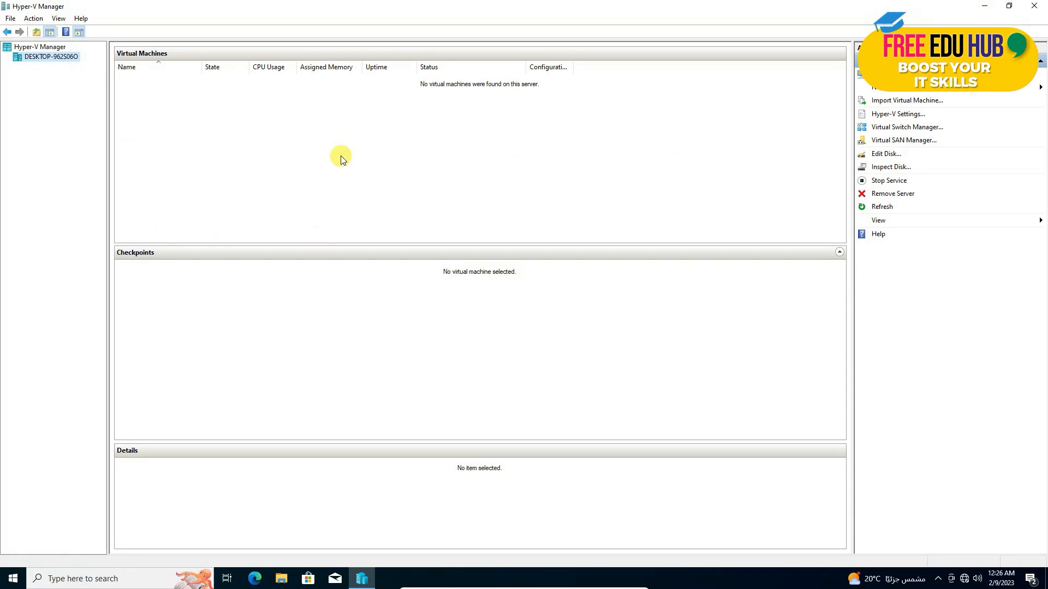
# - Start a new Hyper-V virtual machine named Windows11 in the default location, using Generation 1
pyautogui.click(881, 91)
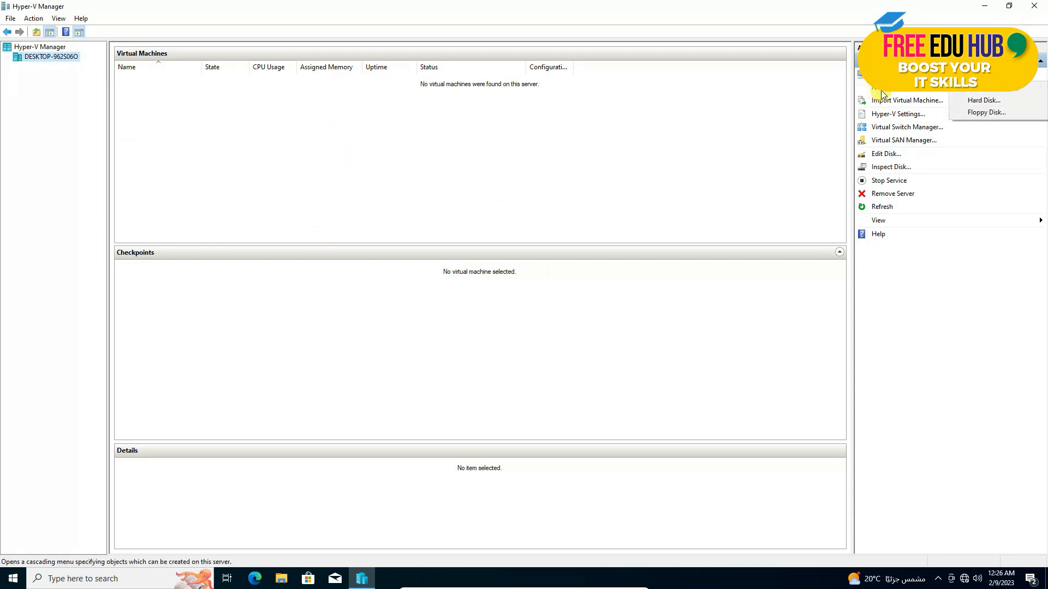
pyautogui.click(983, 89)
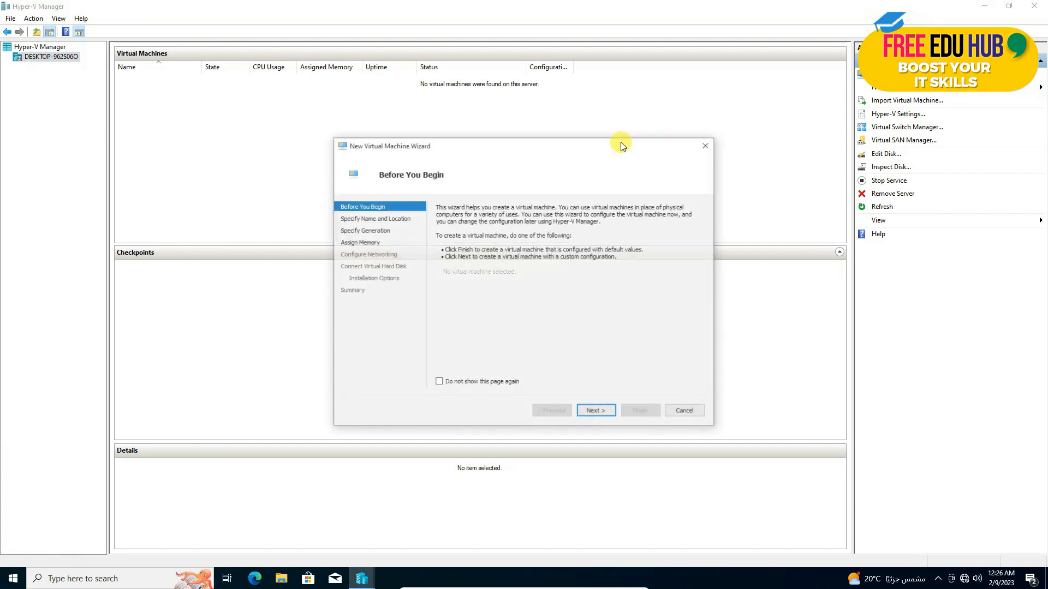
pyautogui.click(596, 411)
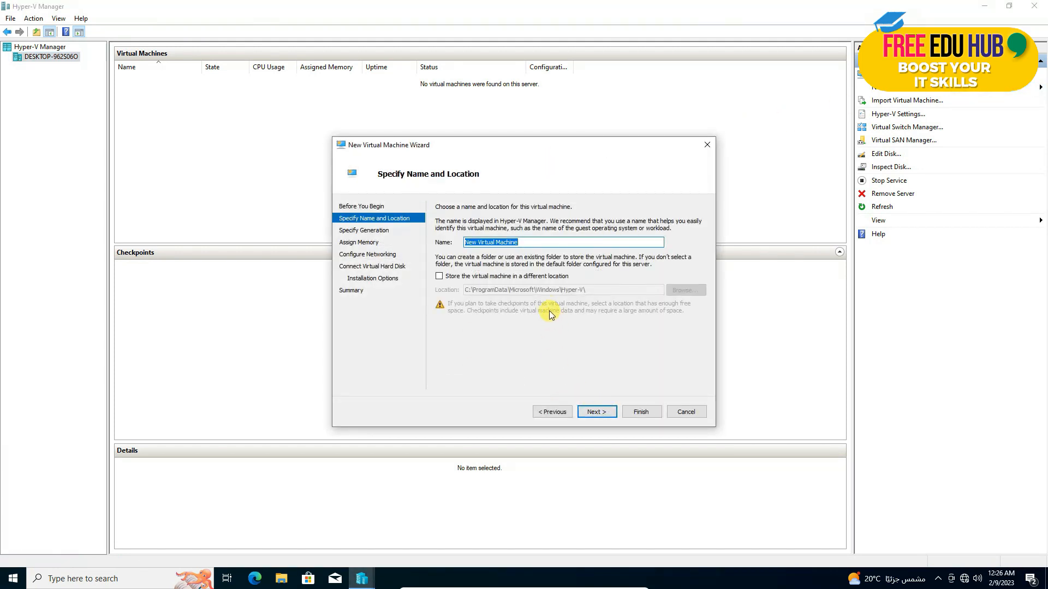
pyautogui.write('Windows11')
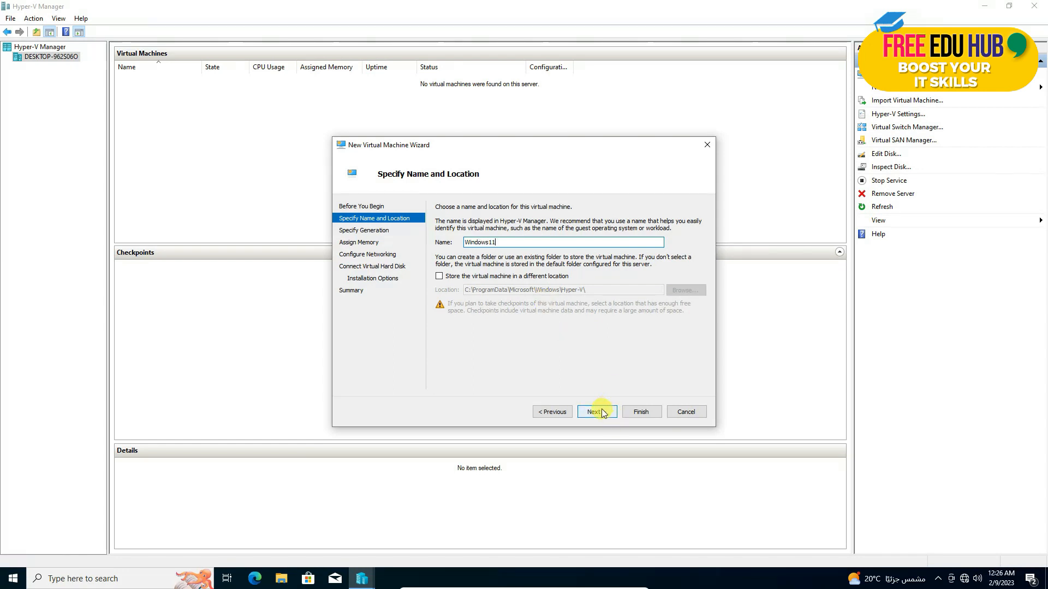
pyautogui.click(615, 413)
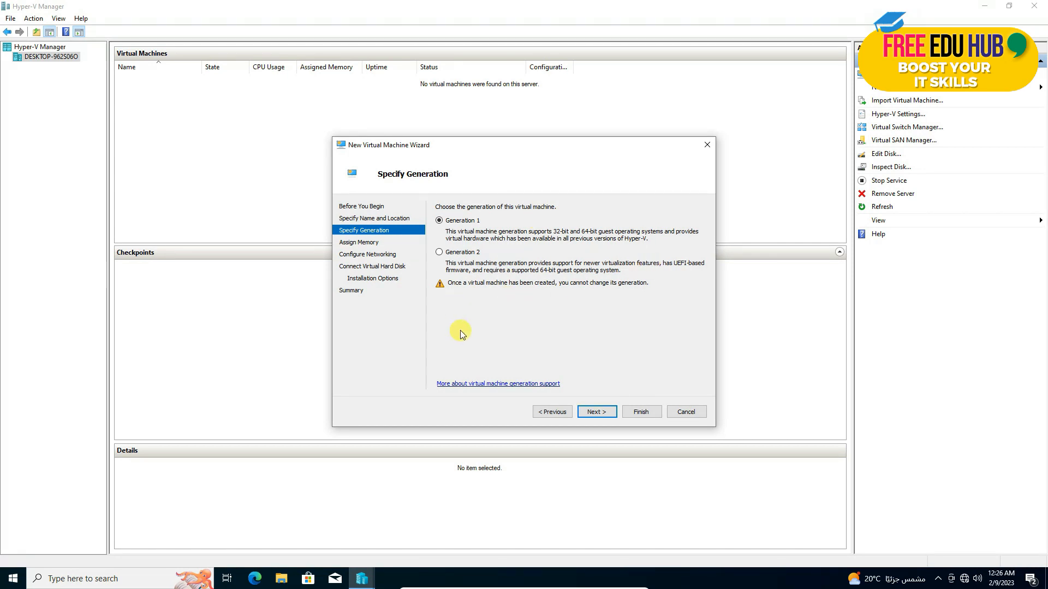
pyautogui.click(597, 412)
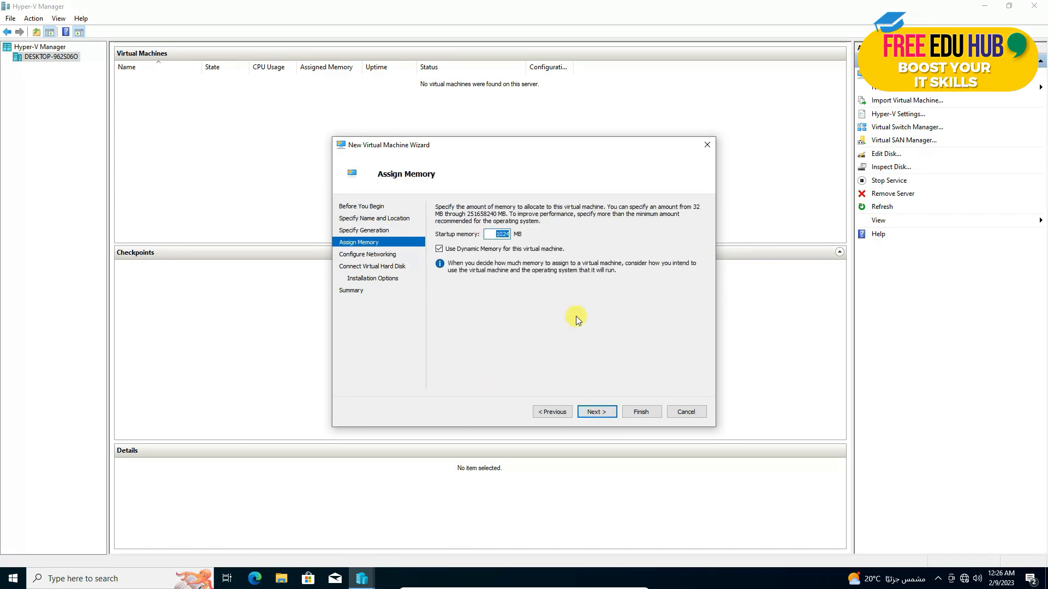
# - Set the new virtual machine's startup memory to 4024 MB and keep Dynamic Memory enabled
pyautogui.doubleClick(496, 234)
pyautogui.click(498, 235)
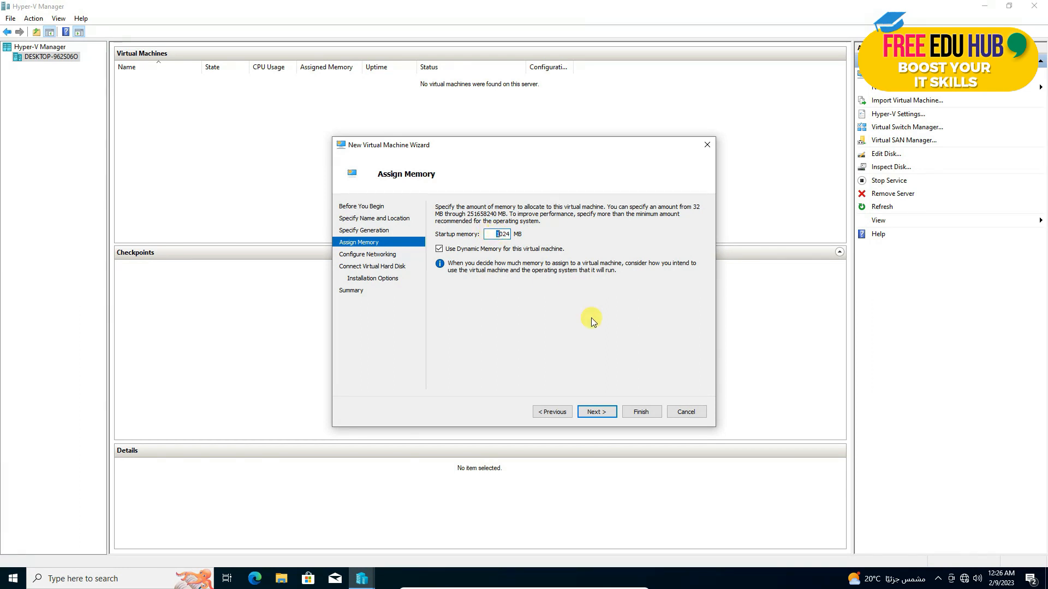
pyautogui.write('4')
pyautogui.click(611, 414)
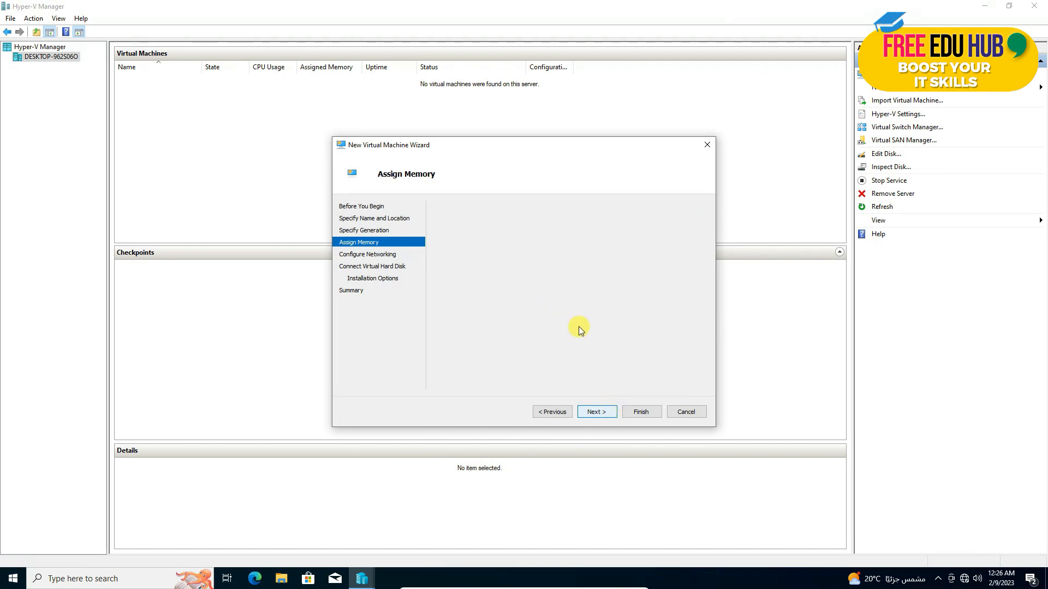
pyautogui.click(595, 410)
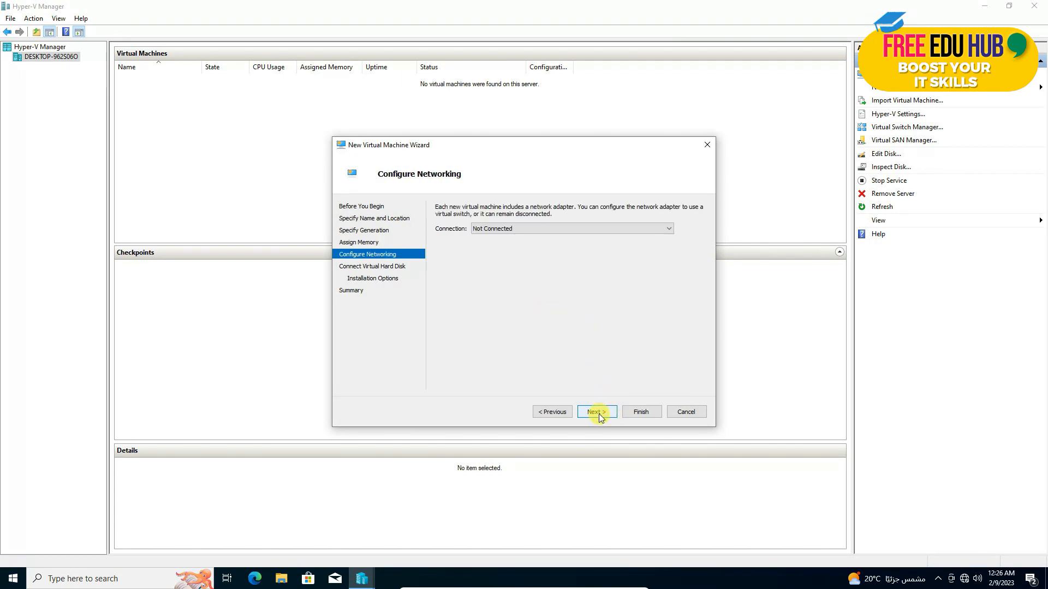
# - Connect the new virtual machine's network adapter to the Default Switch
pyautogui.click(581, 229)
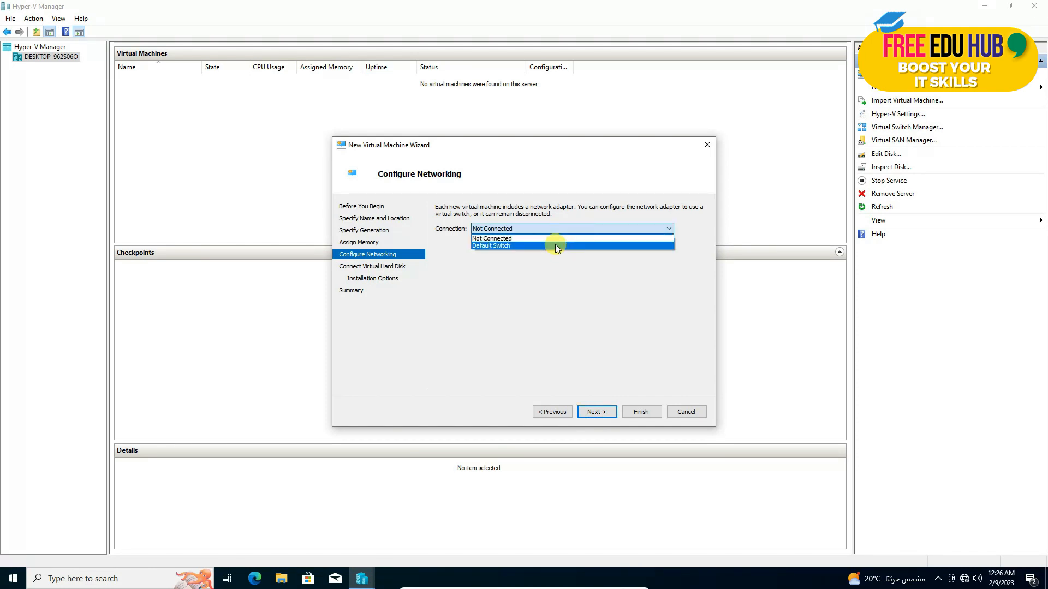
pyautogui.click(555, 245)
pyautogui.click(583, 410)
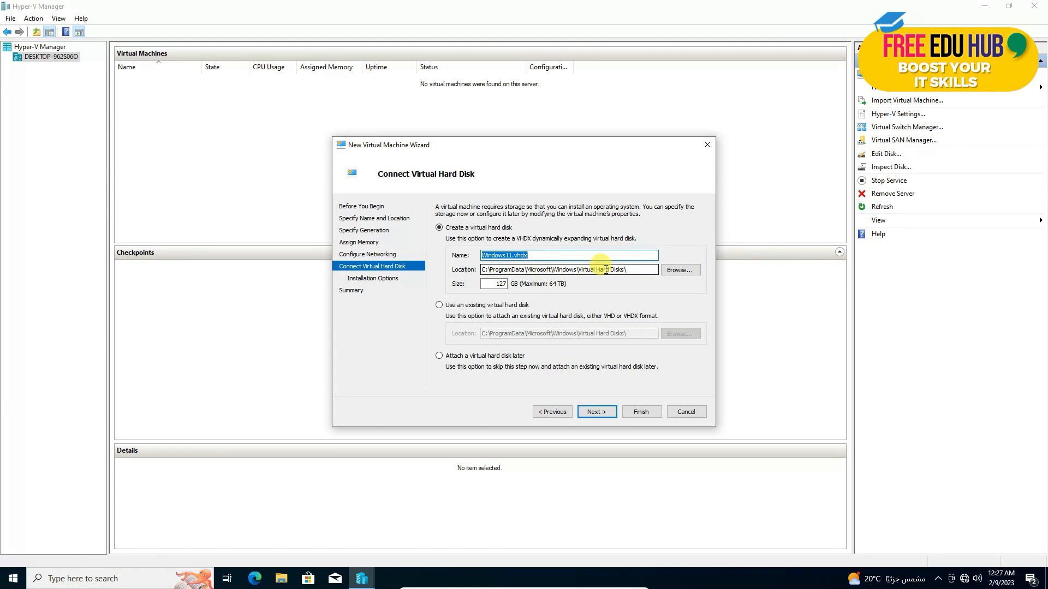
# - Create the virtual hard disk Windows11.vhdx in the default Virtual Hard Disks folder with a size of 30 GB
pyautogui.moveTo(625, 269); pyautogui.dragTo(484, 269)
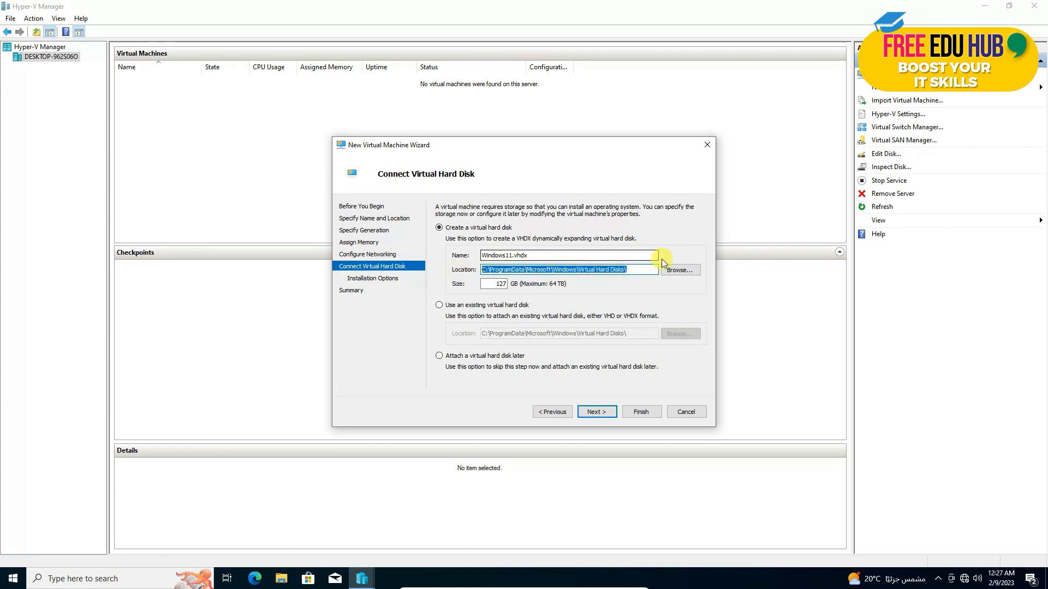
pyautogui.click(625, 269)
pyautogui.moveTo(506, 284); pyautogui.dragTo(482, 283)
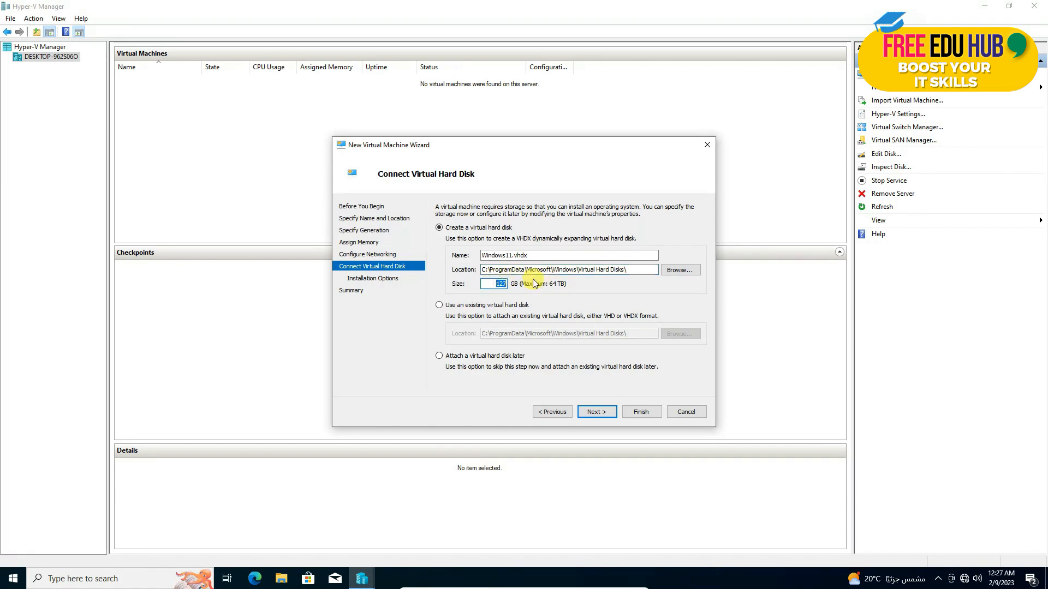
pyautogui.write('30')
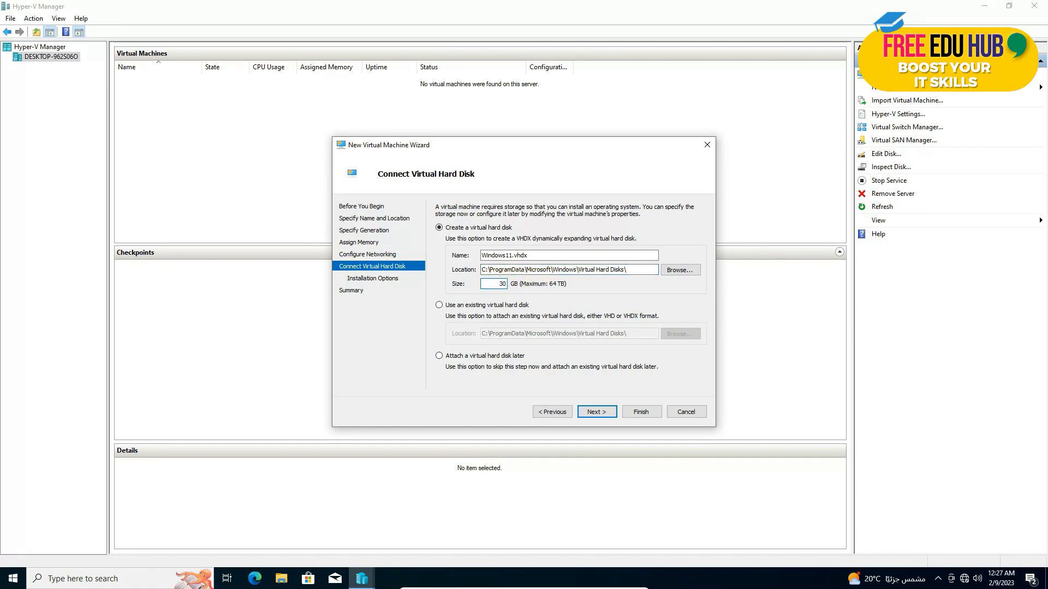
pyautogui.click(594, 415)
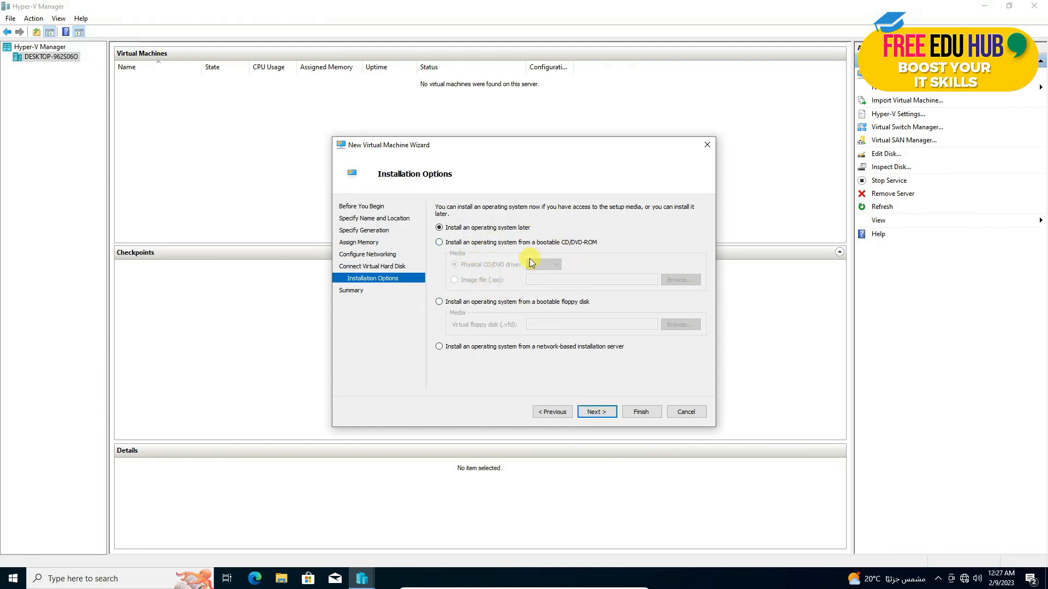
# - Keep the option to install an operating system later, finish creating the virtual machine, and select Windows11 in the machine list
pyautogui.click(607, 415)
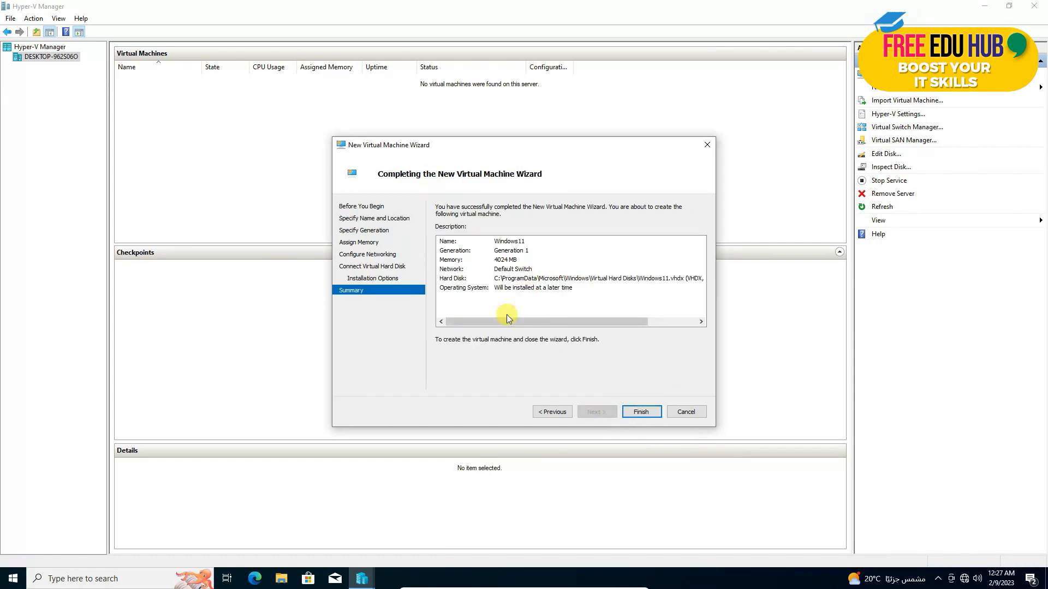
pyautogui.click(640, 411)
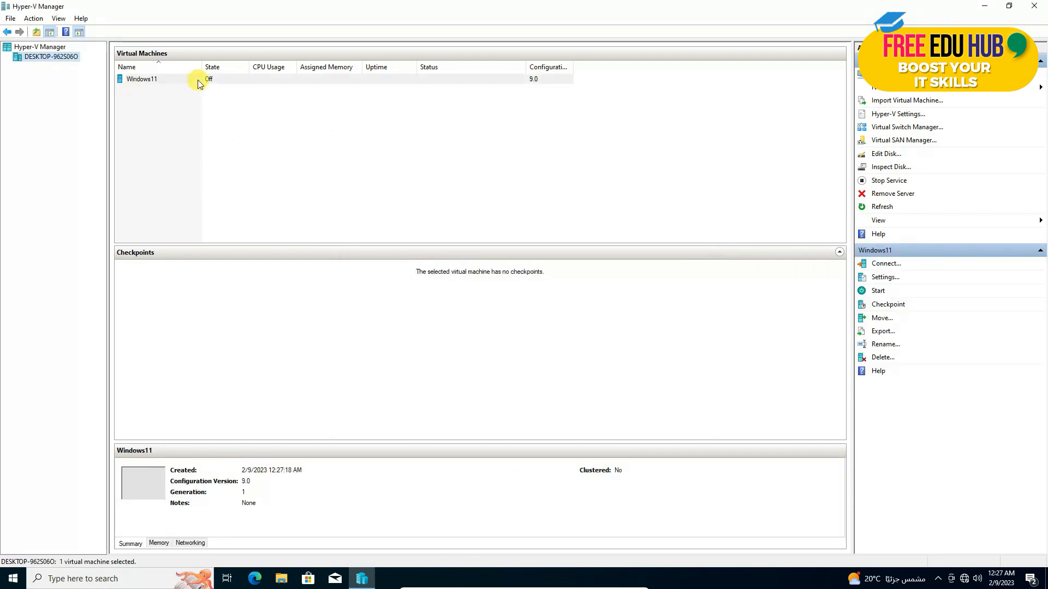
pyautogui.click(197, 80)
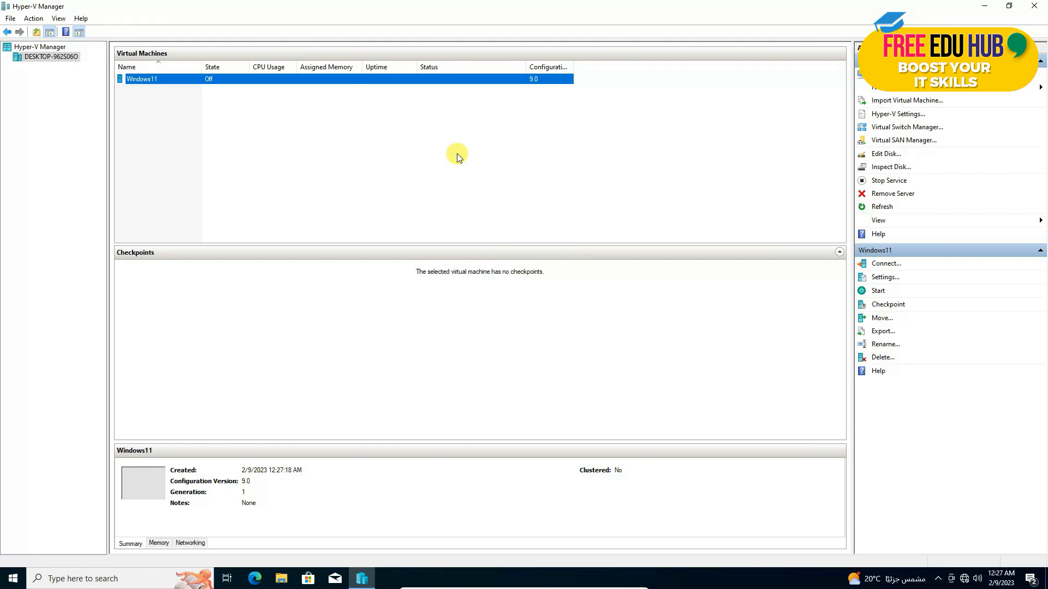
# - Restore the Hyper-V Manager window to its smaller size, and open IIS Manager to view Default Web Site under Sites
pyautogui.click(1009, 5)
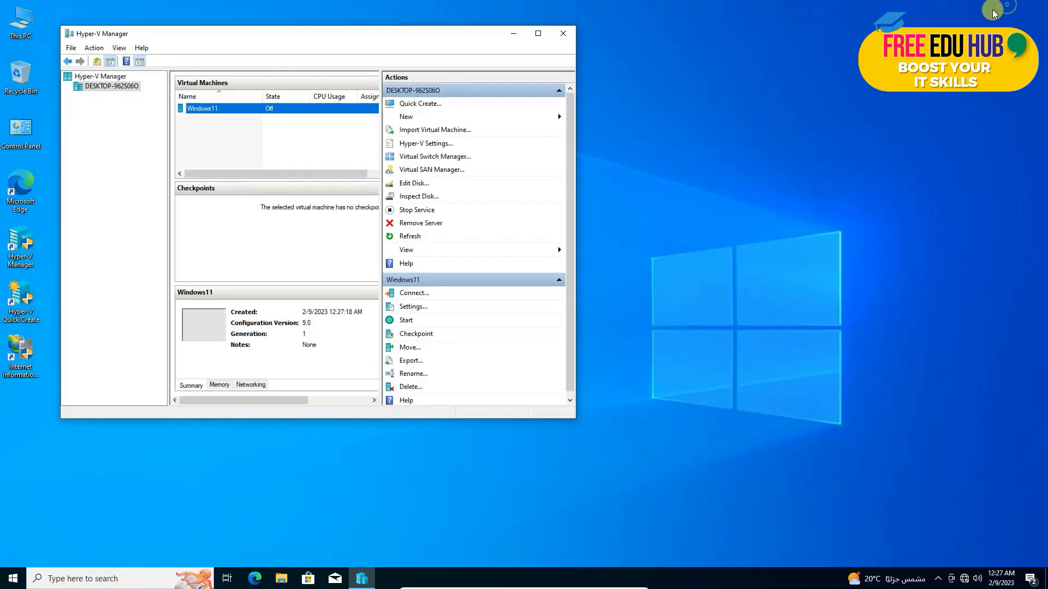
pyautogui.doubleClick(20, 355)
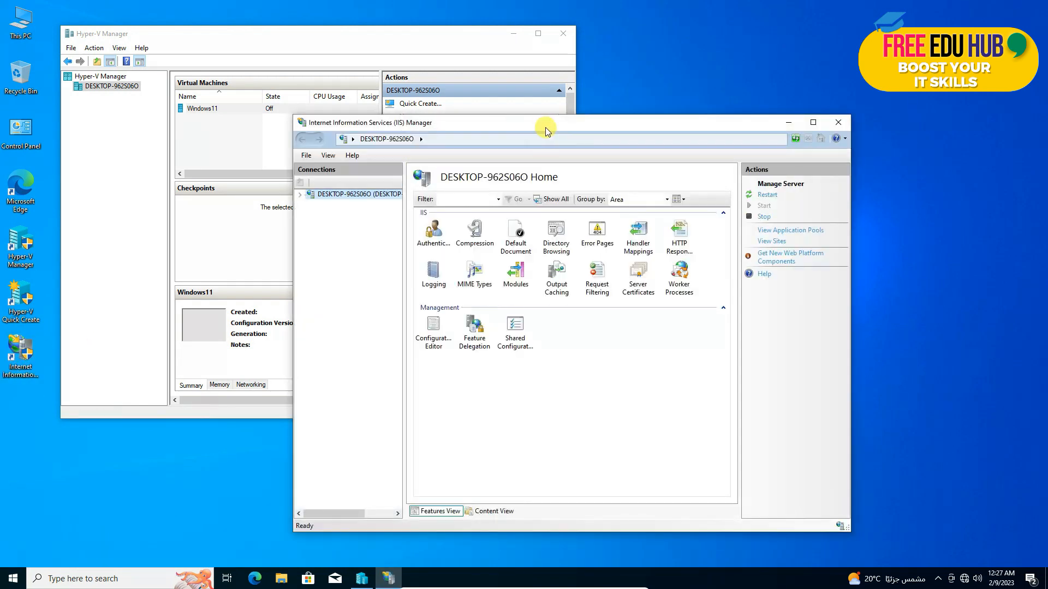
pyautogui.moveTo(553, 120); pyautogui.dragTo(614, 103)
pyautogui.click(361, 177)
pyautogui.click(372, 196)
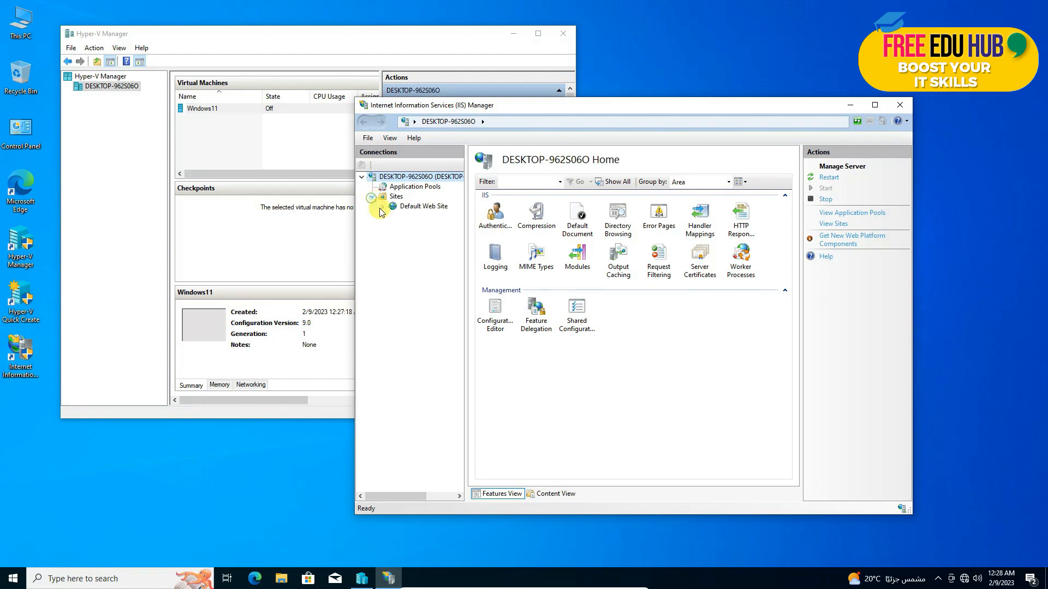
pyautogui.click(418, 206)
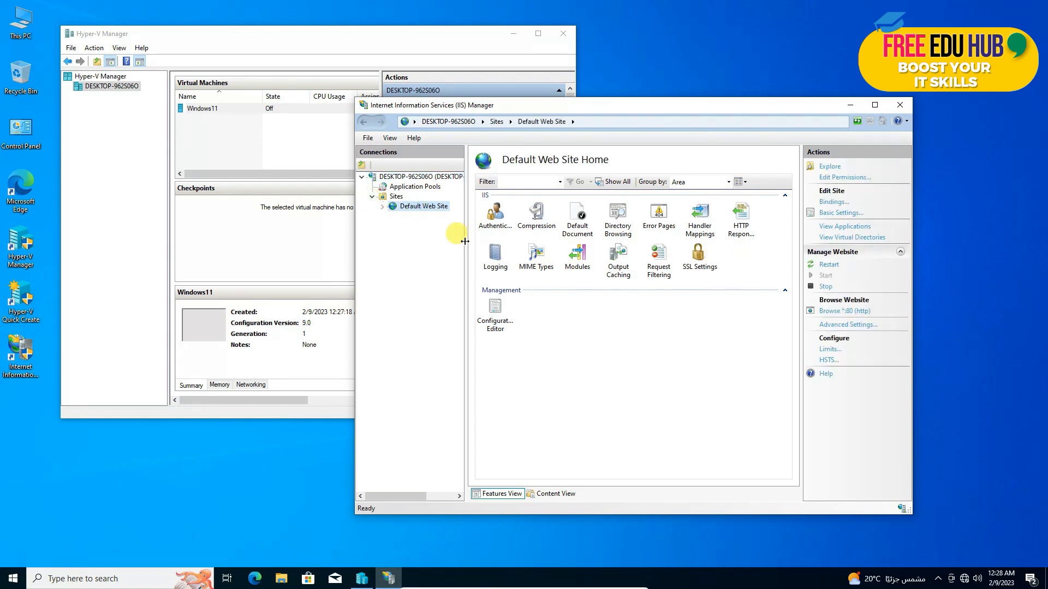